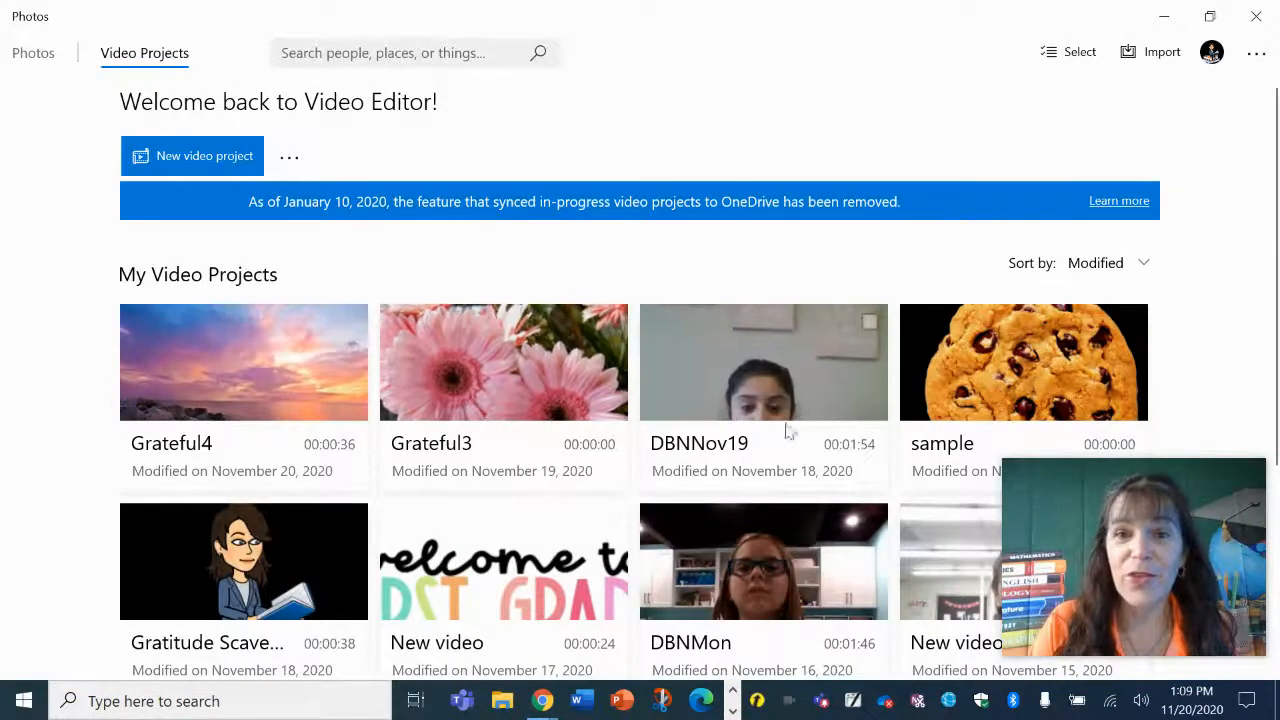
Create a new video project named Grateful5.
{"action": "left_click", "coordinate": [165, 160]}
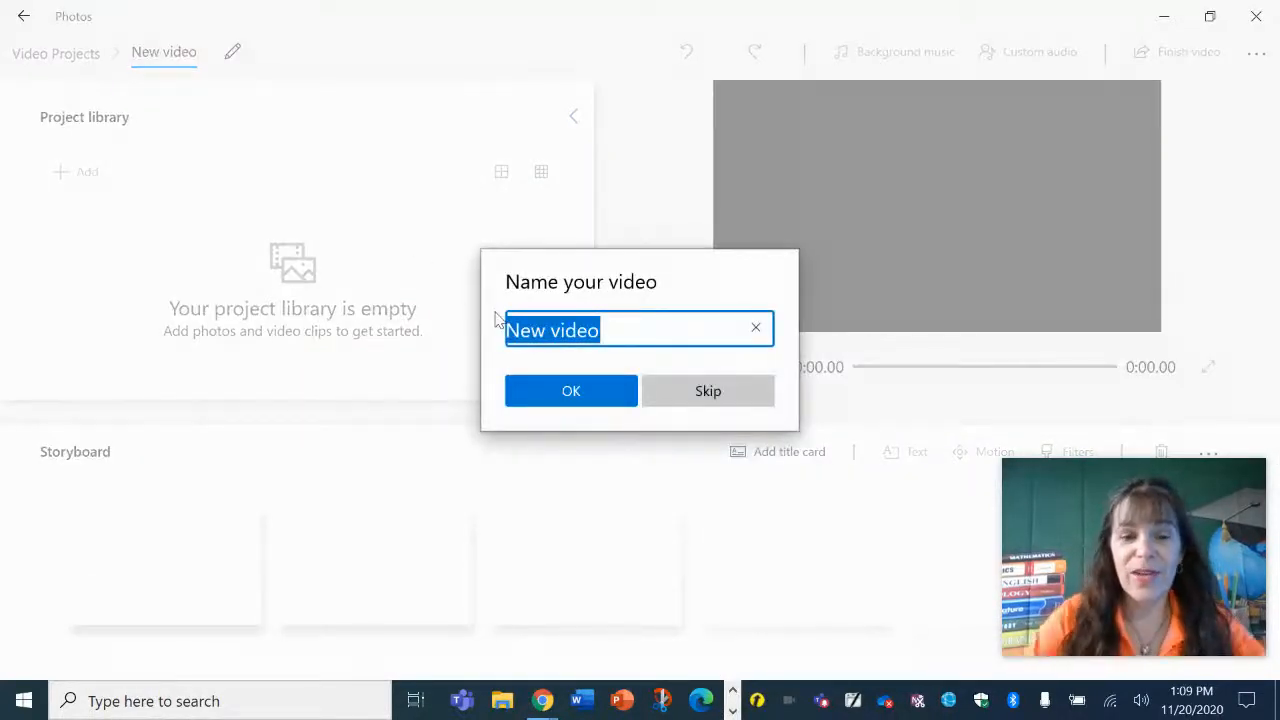
{"action": "type", "text": "Grate"}
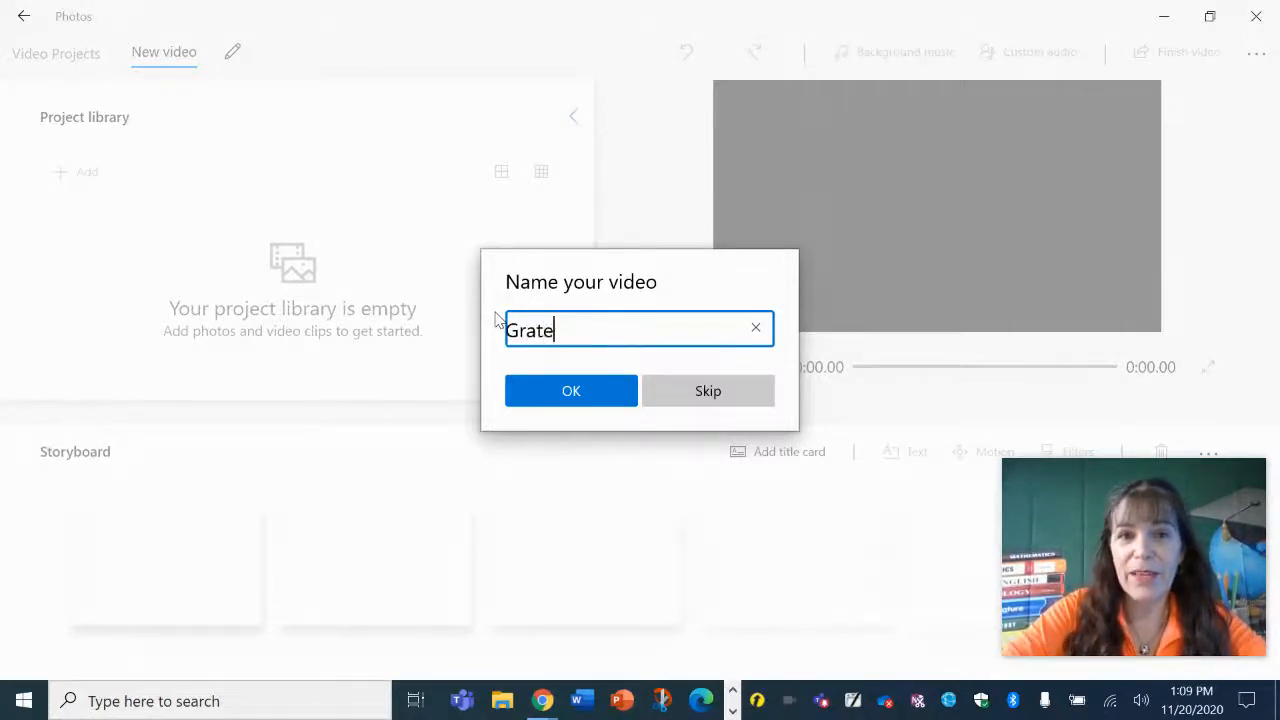
{"action": "type", "text": "ful5"}
{"action": "left_click", "coordinate": [585, 382]}
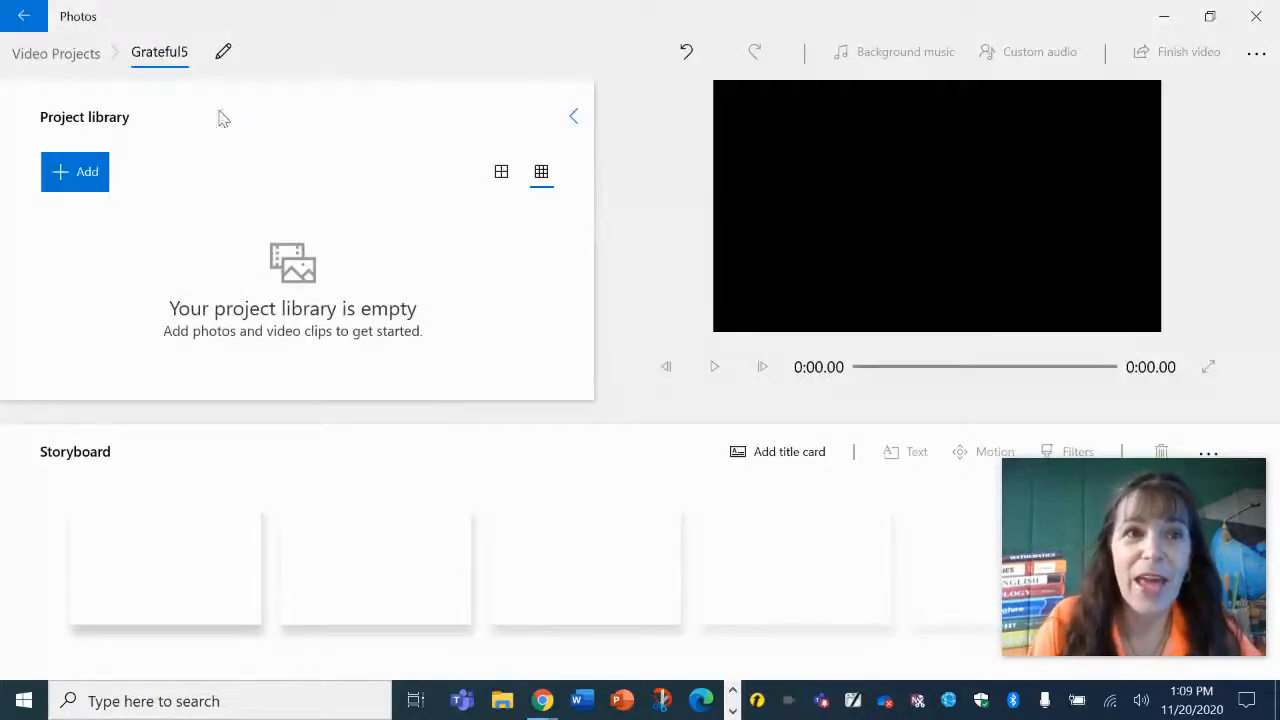
Add an orange rose picture from a web search for flower to the project library.
{"action": "left_click", "coordinate": [80, 174]}
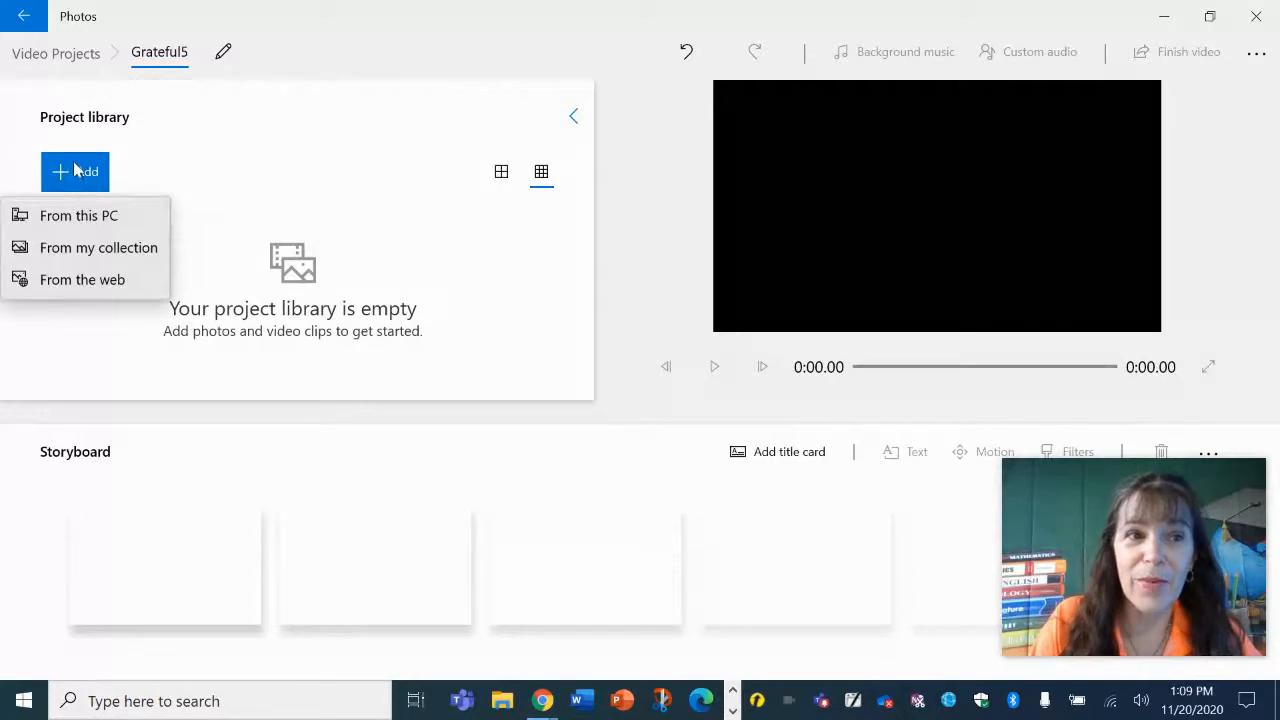
{"action": "left_click", "coordinate": [90, 285]}
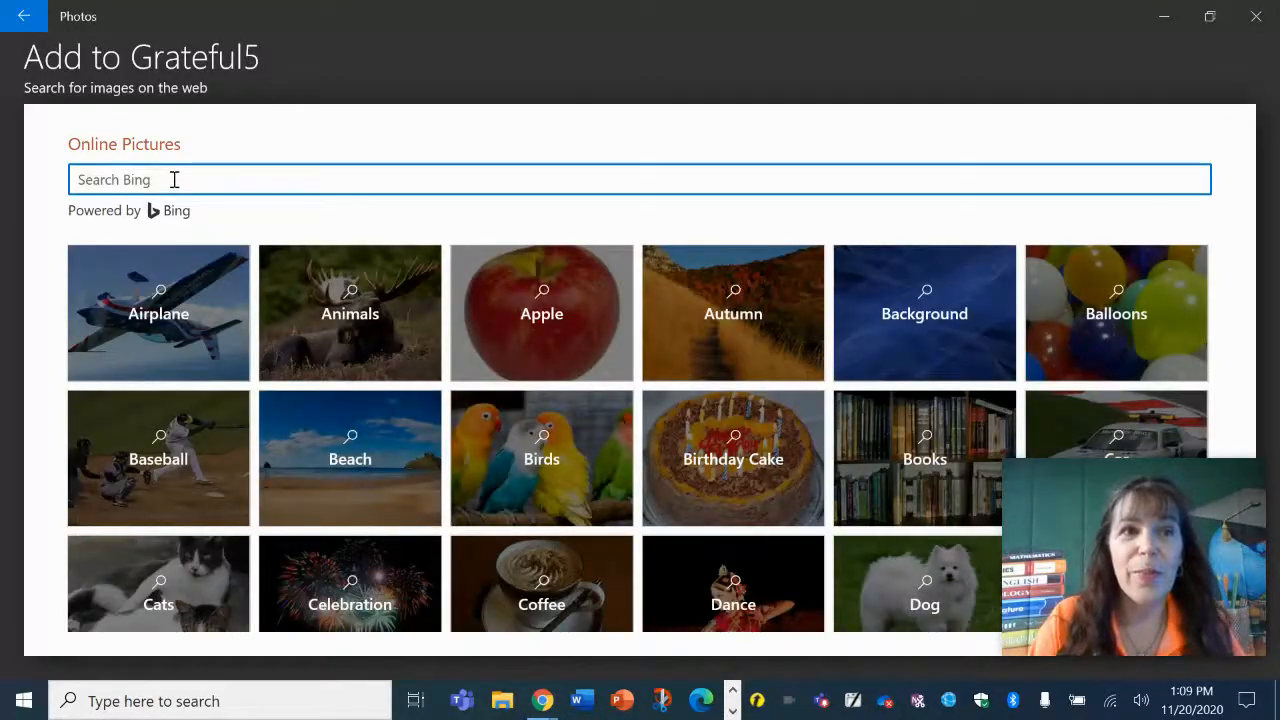
{"action": "type", "text": "flow"}
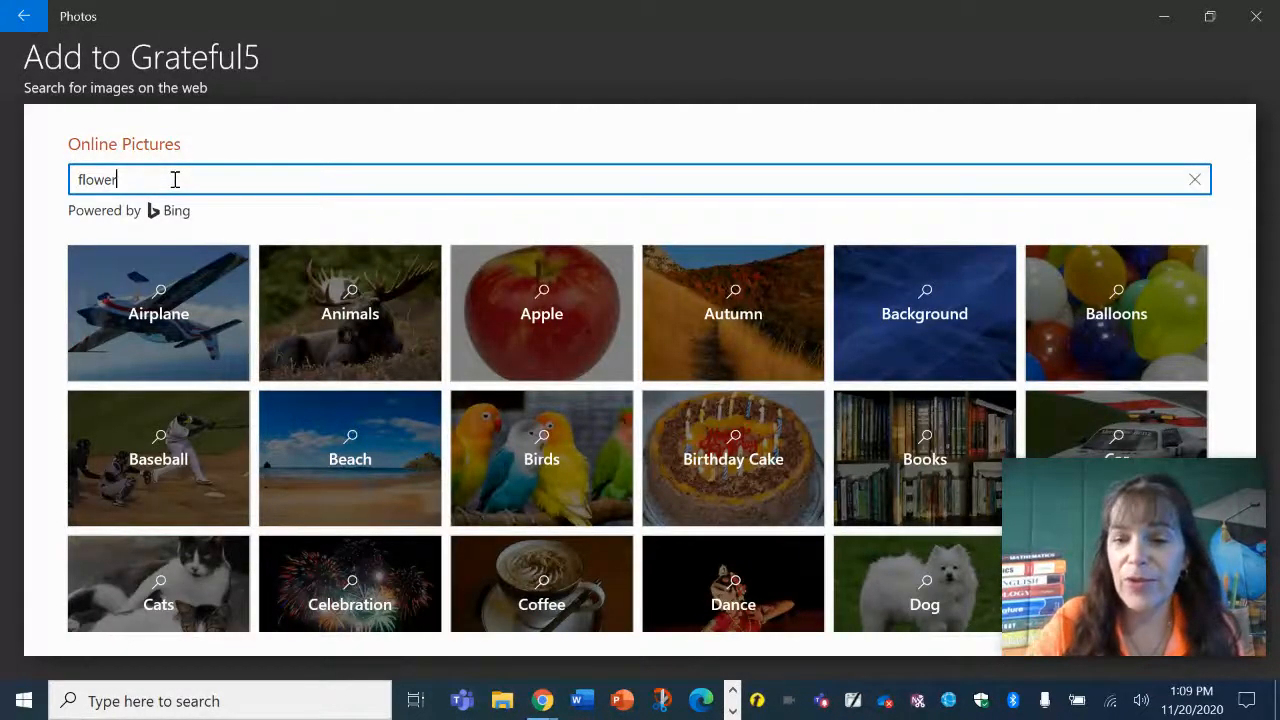
{"action": "type", "text": "er"}
{"action": "key", "text": "Return"}
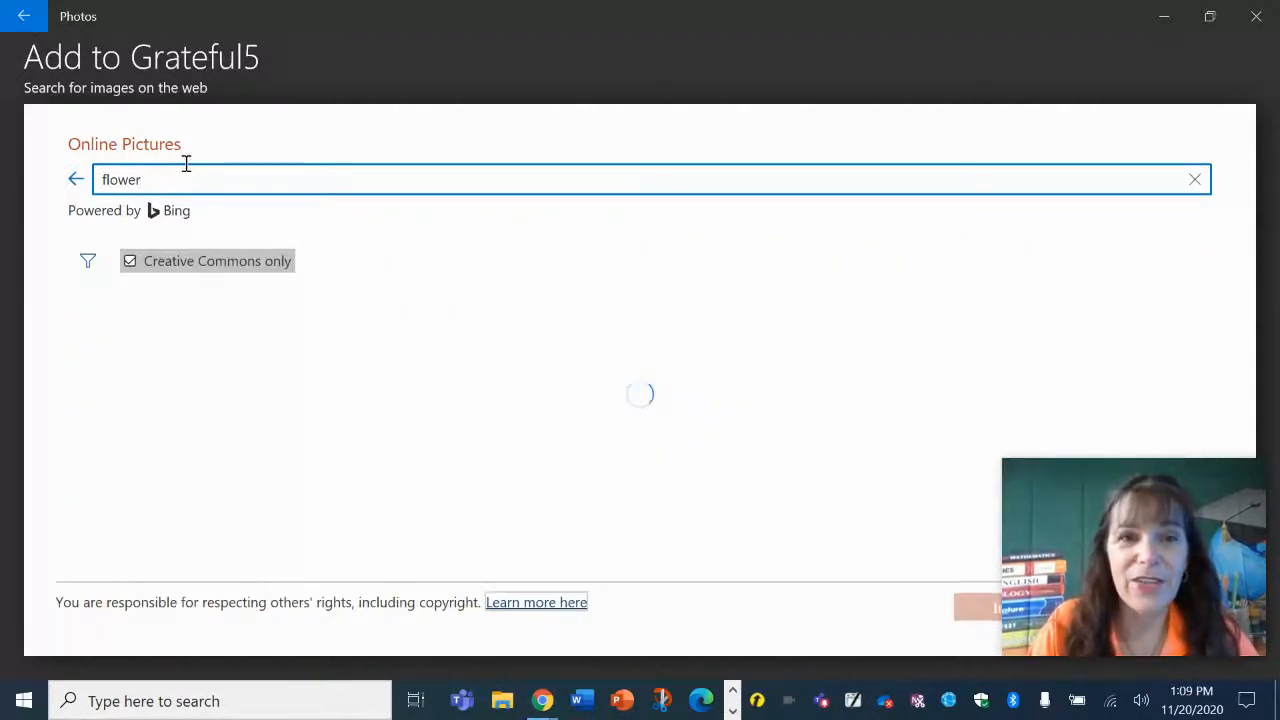
{"action": "scroll", "coordinate": [258, 325], "scroll_direction": "down", "scroll_amount": 5}
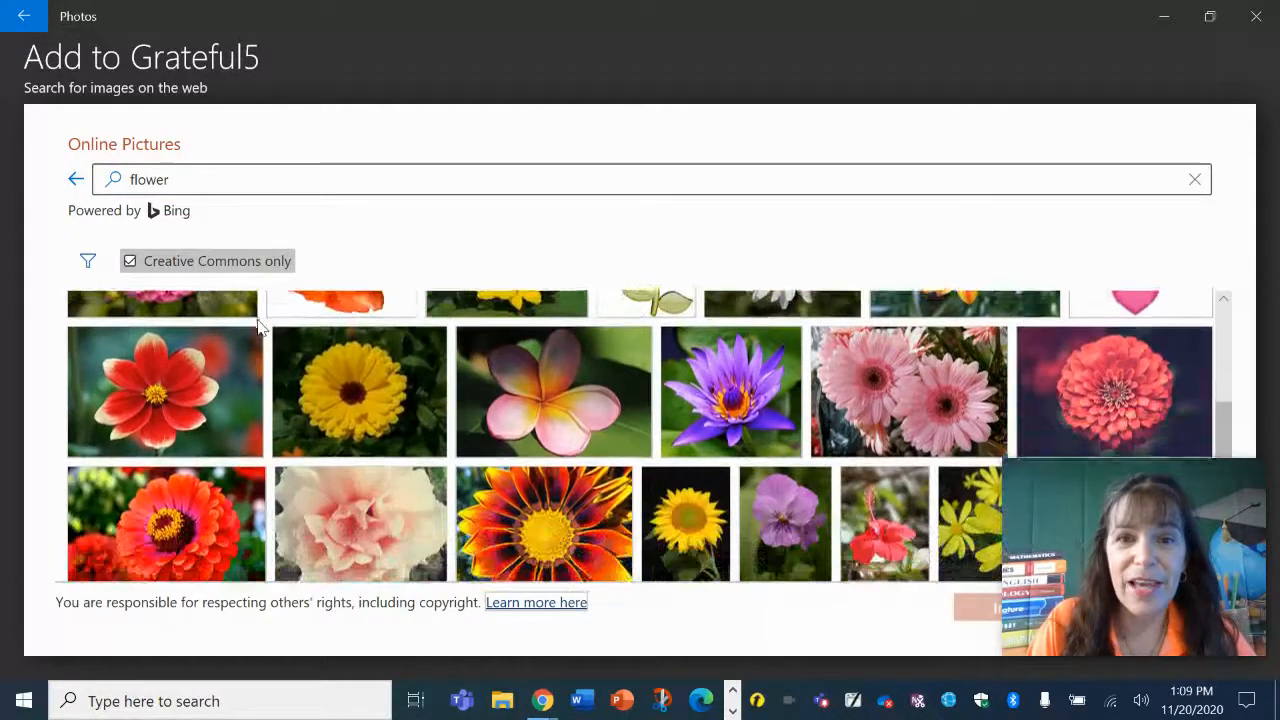
{"action": "scroll", "coordinate": [258, 325], "scroll_direction": "down", "scroll_amount": 5}
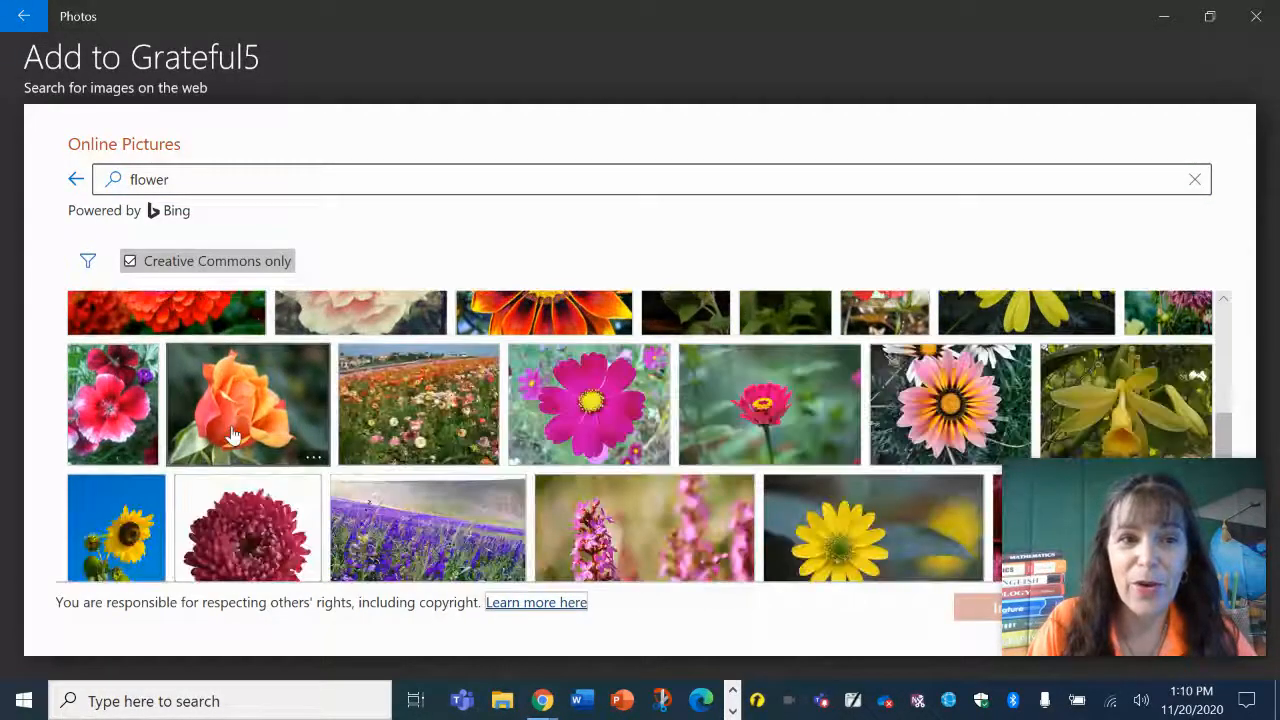
{"action": "left_click", "coordinate": [231, 435]}
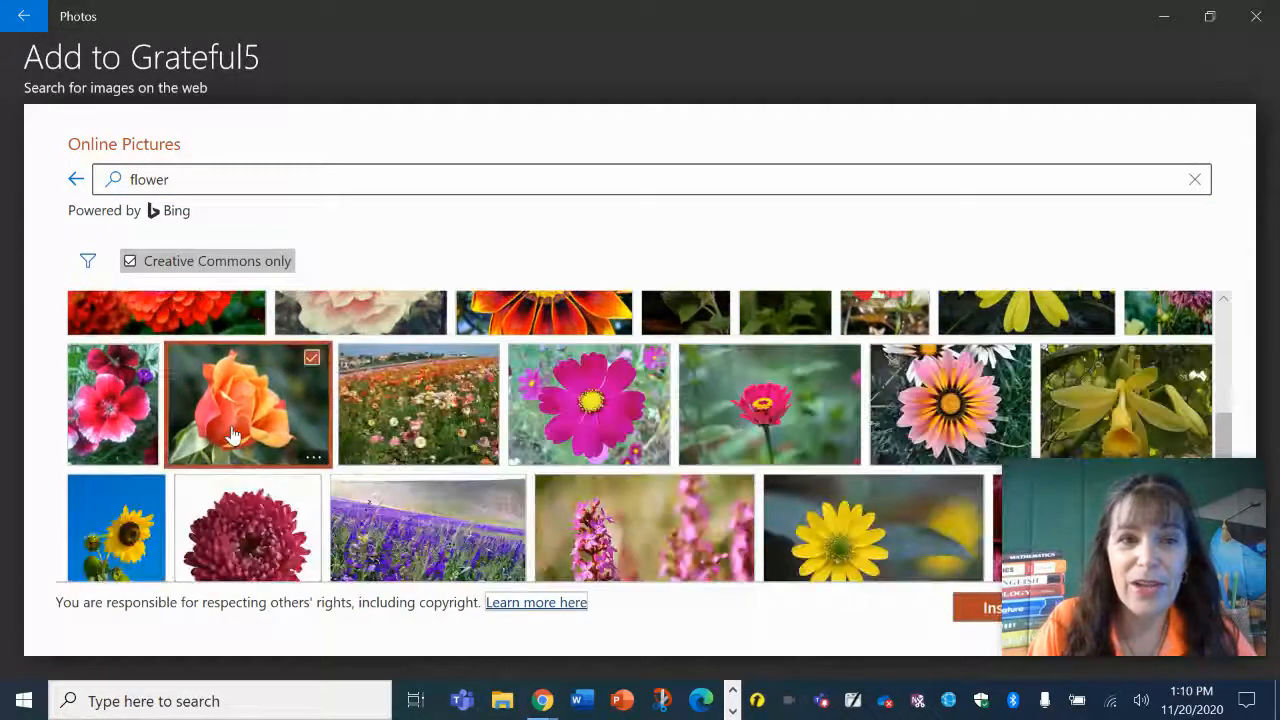
{"action": "left_click", "coordinate": [972, 607]}
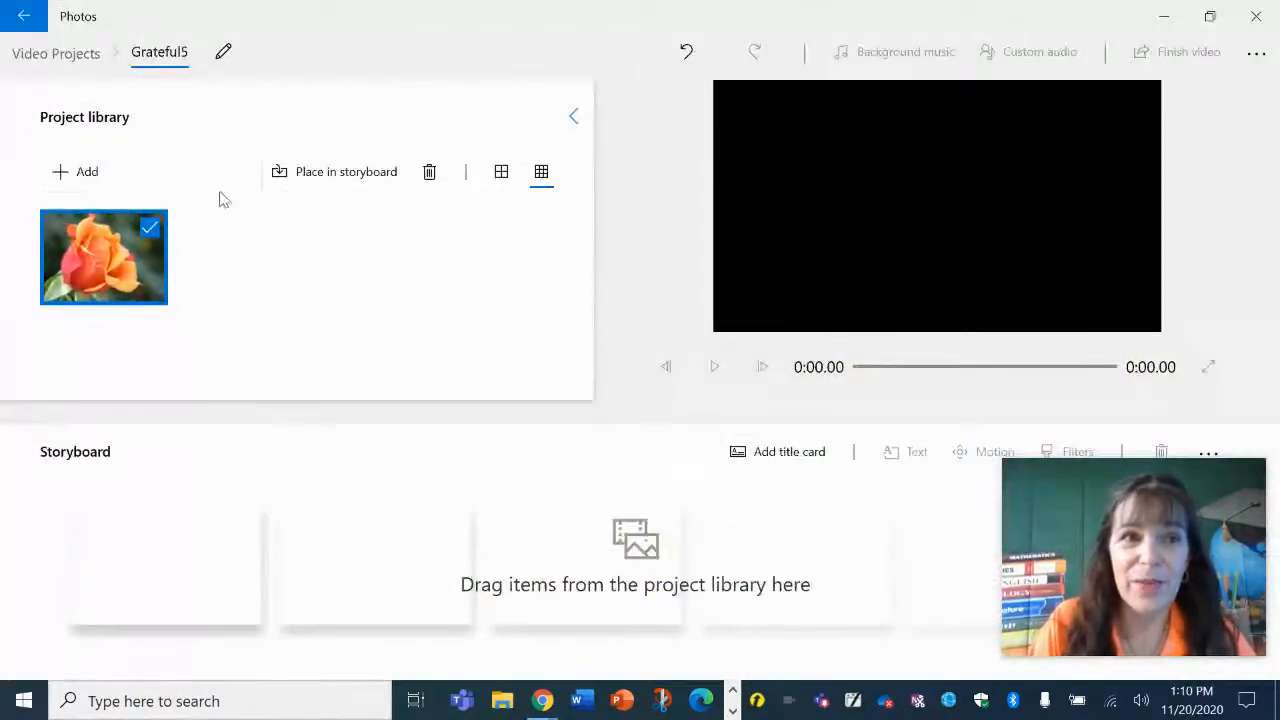
Add a smiling baby picture from a web search for baby to the project library.
{"action": "left_click", "coordinate": [110, 177]}
{"action": "left_click", "coordinate": [109, 278]}
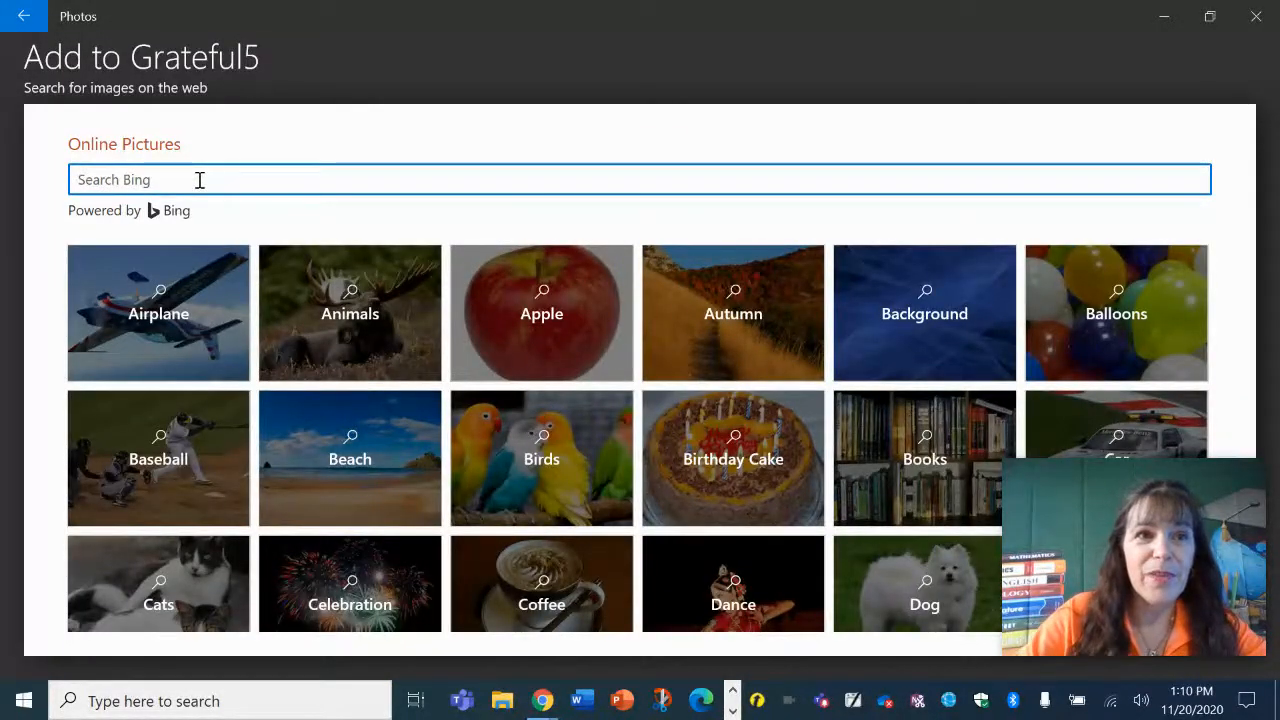
{"action": "type", "text": "by"}
{"action": "key", "text": "Return"}
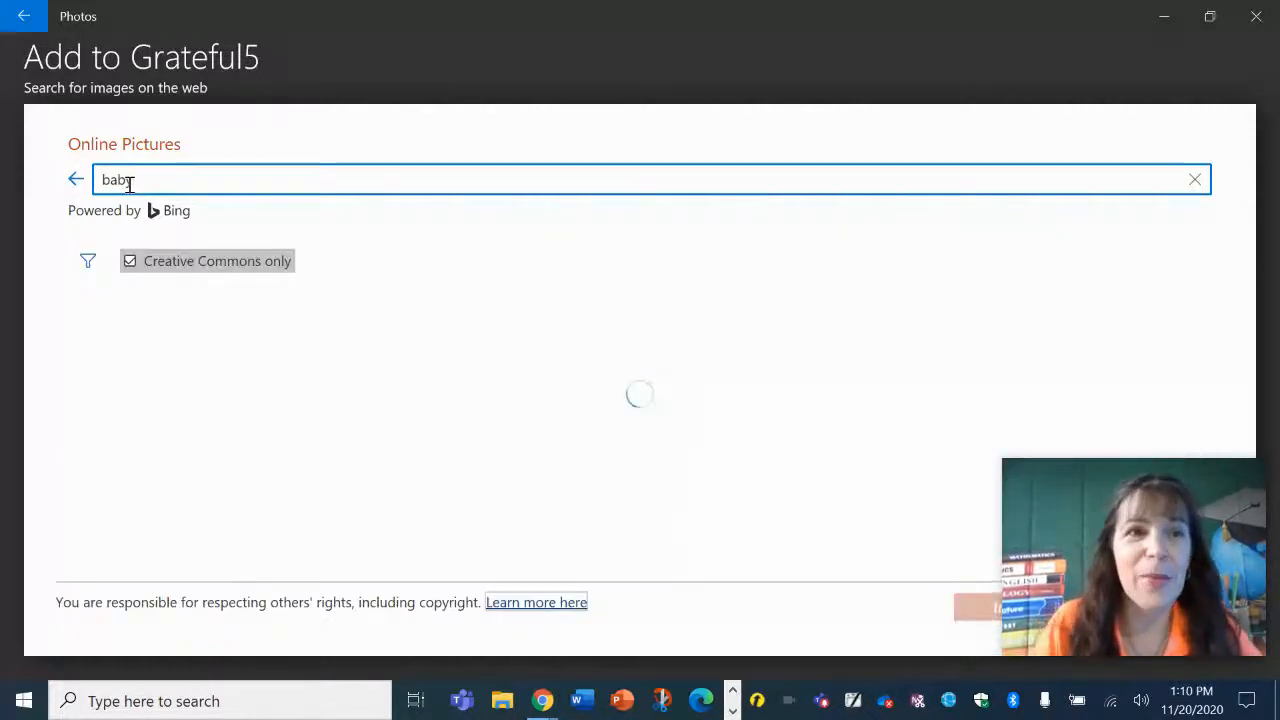
{"action": "scroll", "coordinate": [271, 352], "scroll_direction": "down", "scroll_amount": 3}
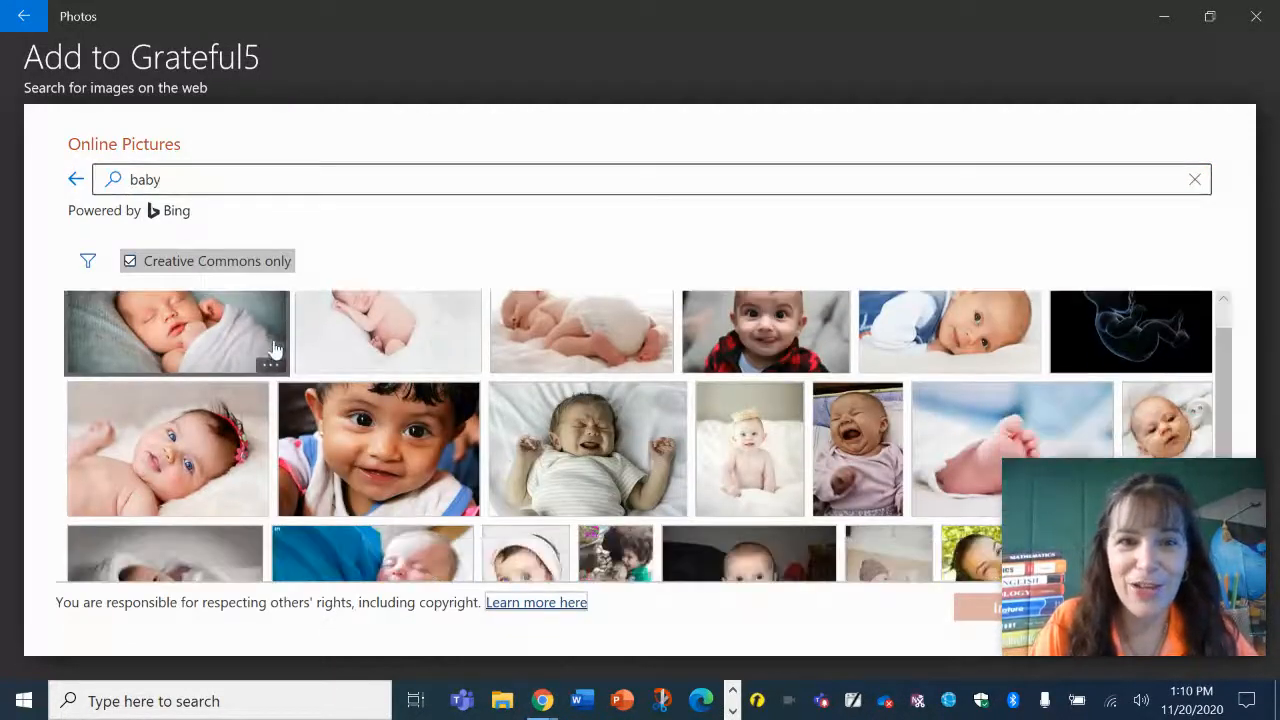
{"action": "scroll", "coordinate": [270, 345], "scroll_direction": "down", "scroll_amount": 1}
{"action": "scroll", "coordinate": [268, 340], "scroll_direction": "up", "scroll_amount": 2}
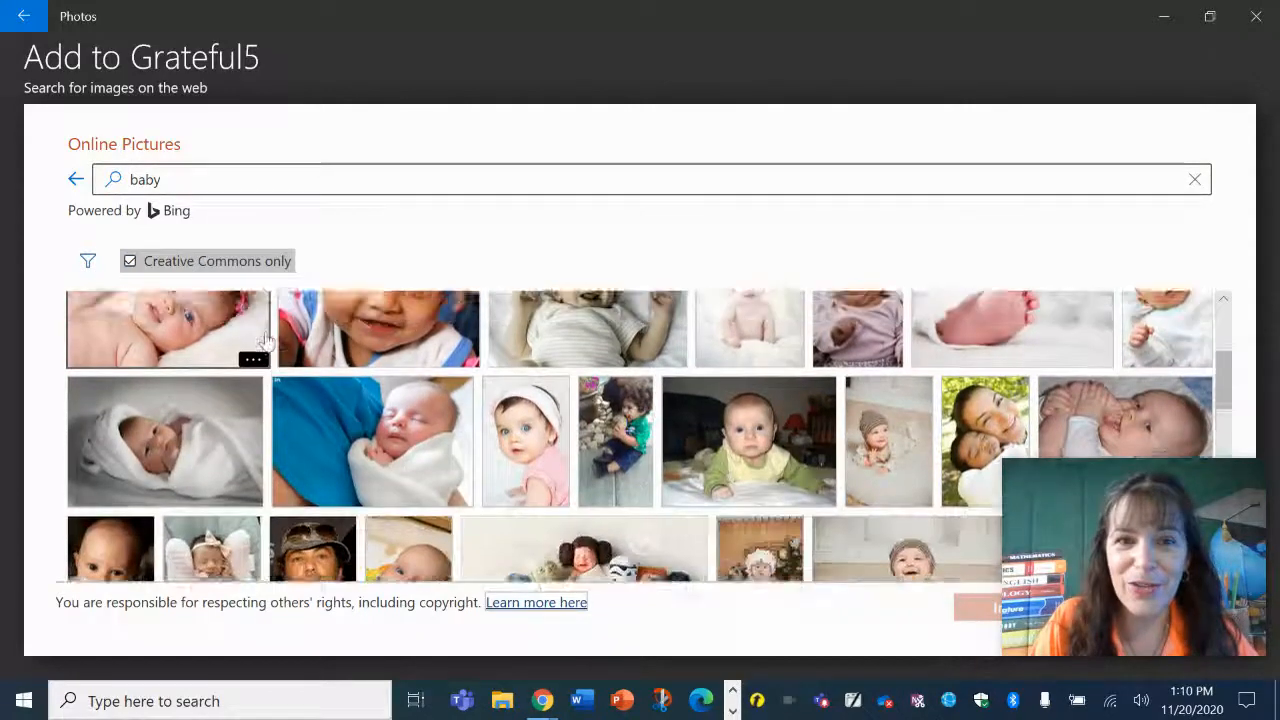
{"action": "scroll", "coordinate": [268, 340], "scroll_direction": "up", "scroll_amount": 1}
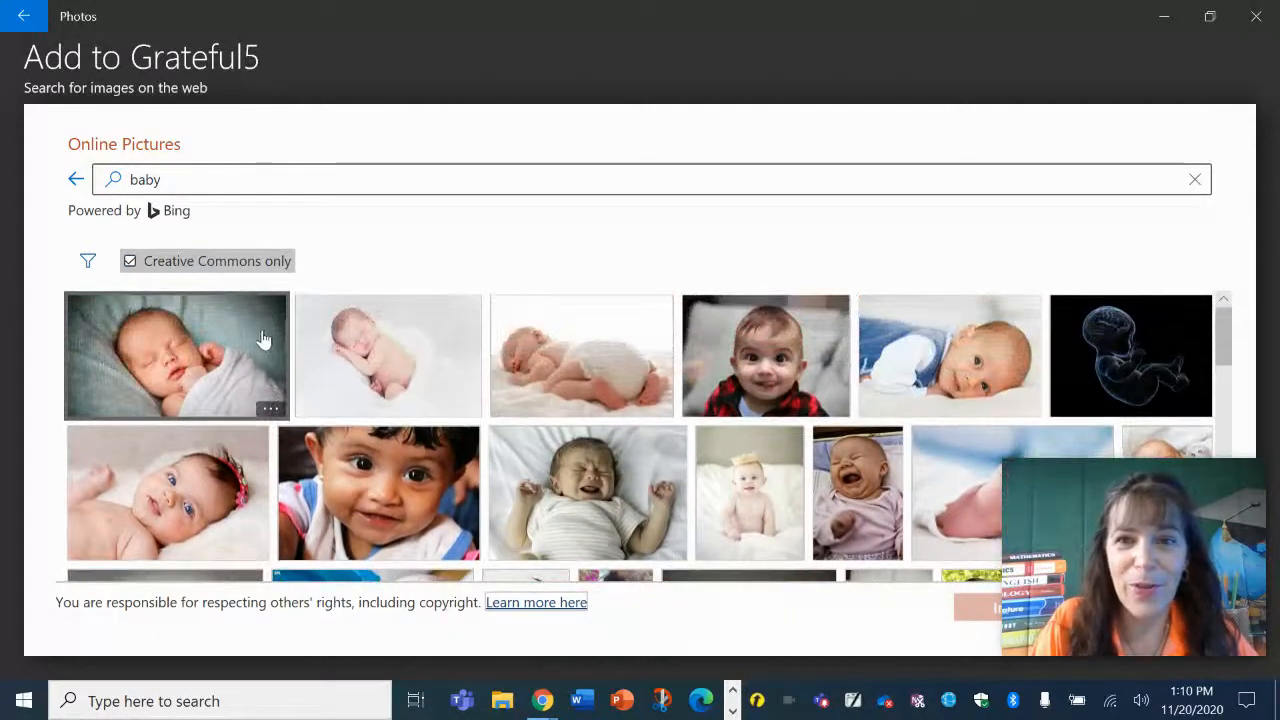
{"action": "left_click", "coordinate": [718, 344]}
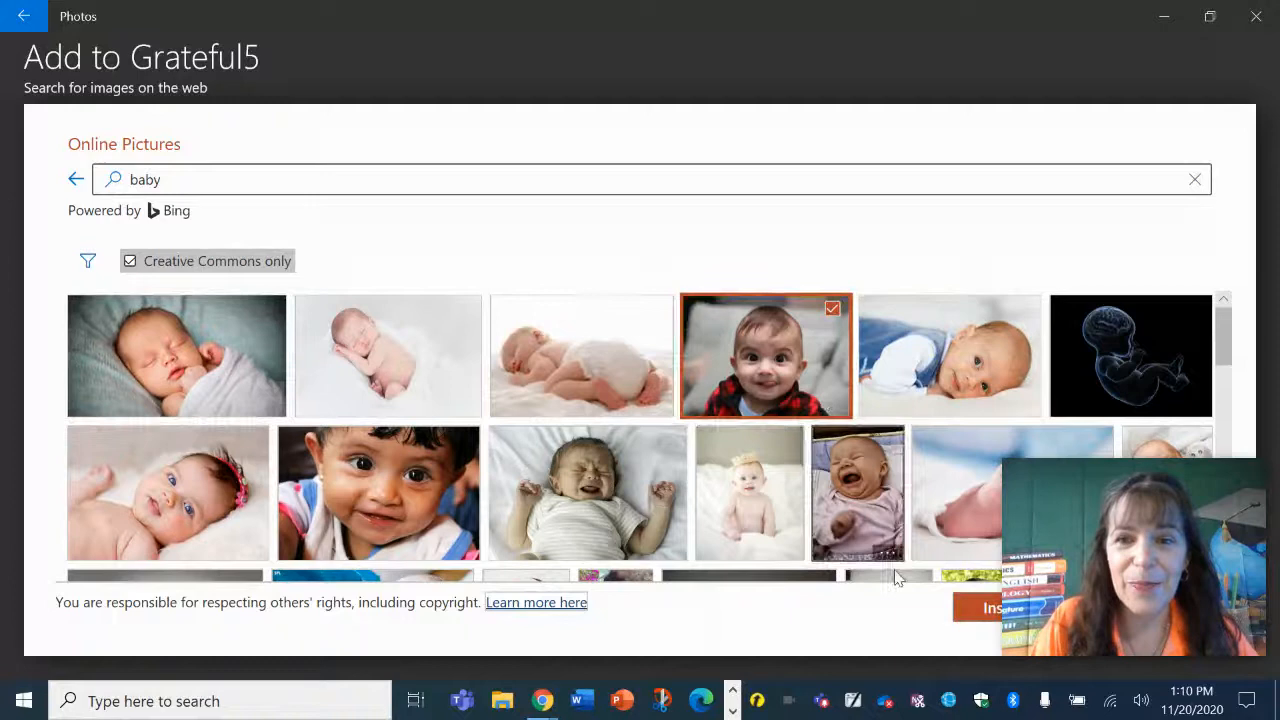
{"action": "left_click", "coordinate": [962, 609]}
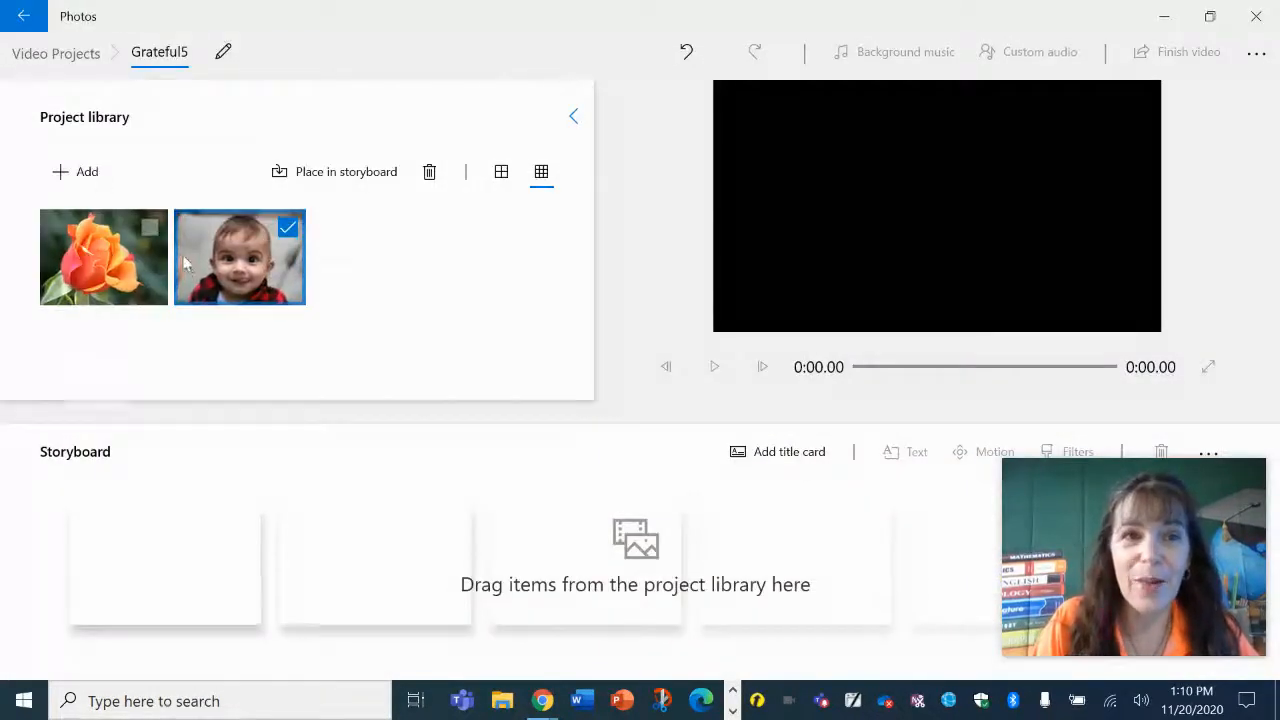
Add a cartoon pizza slice picture from a web search for pizza to the project library.
{"action": "left_click", "coordinate": [80, 172]}
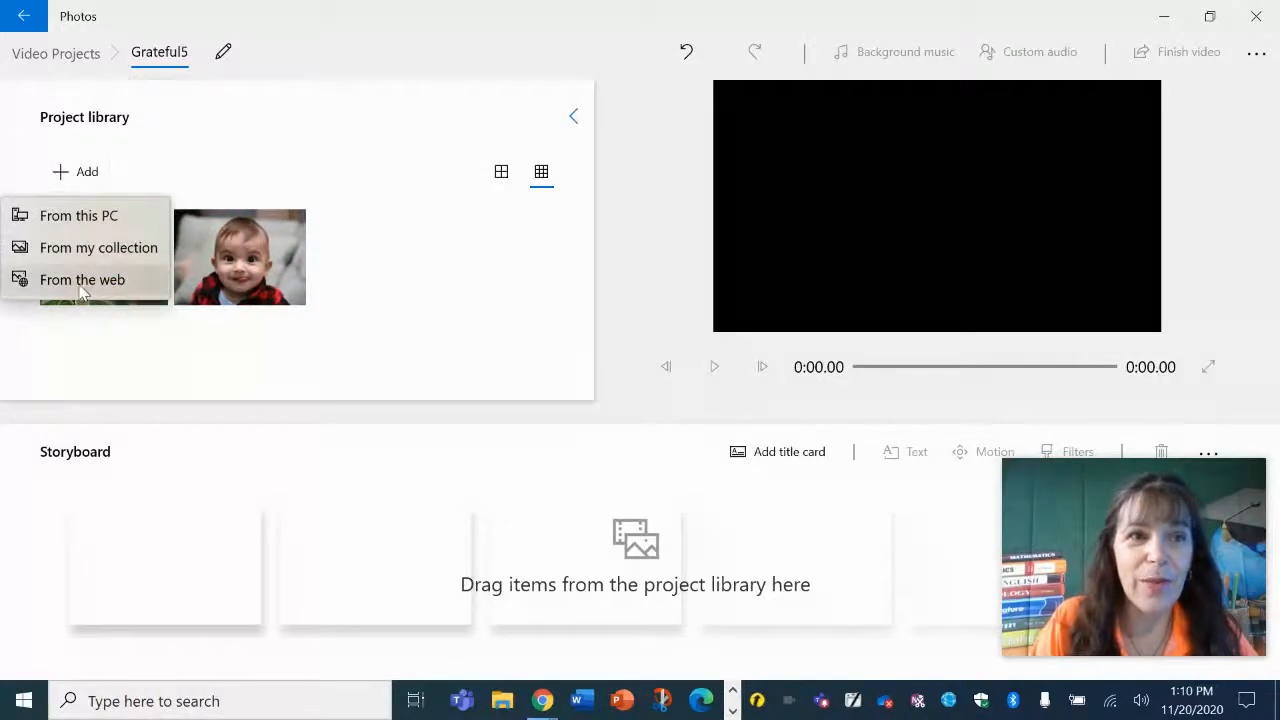
{"action": "left_click", "coordinate": [81, 284]}
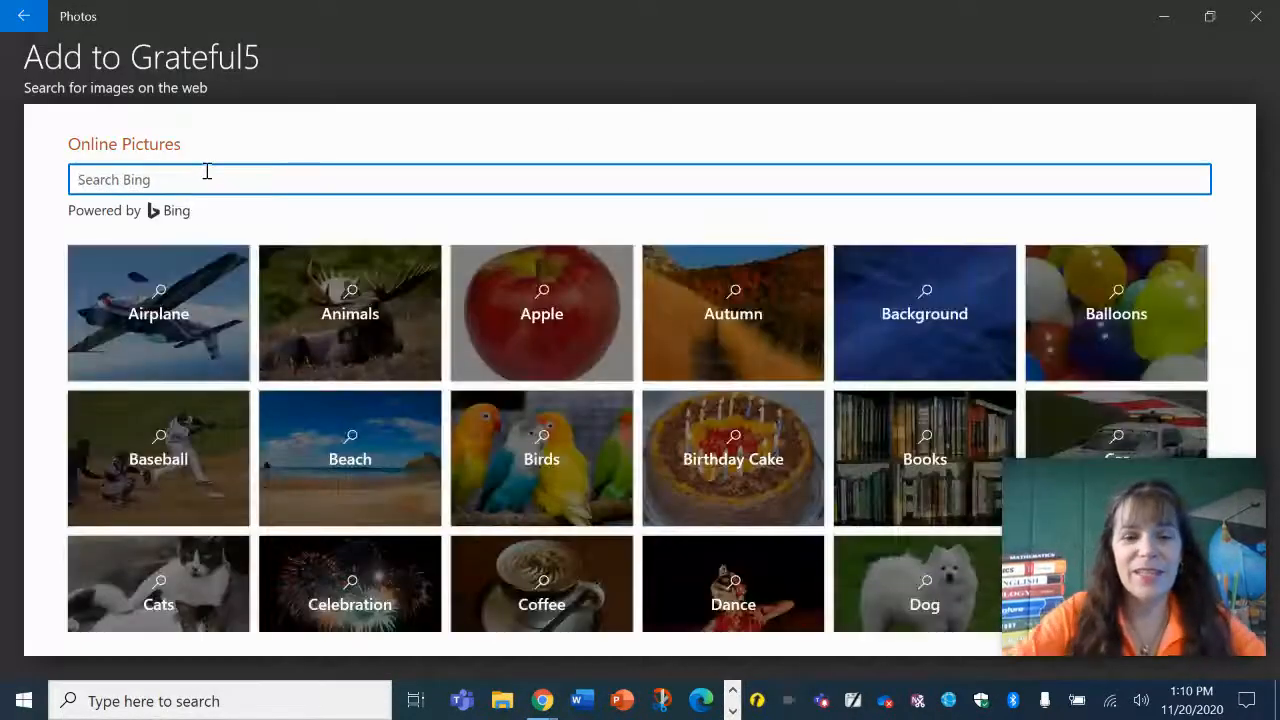
{"action": "key", "text": "Return"}
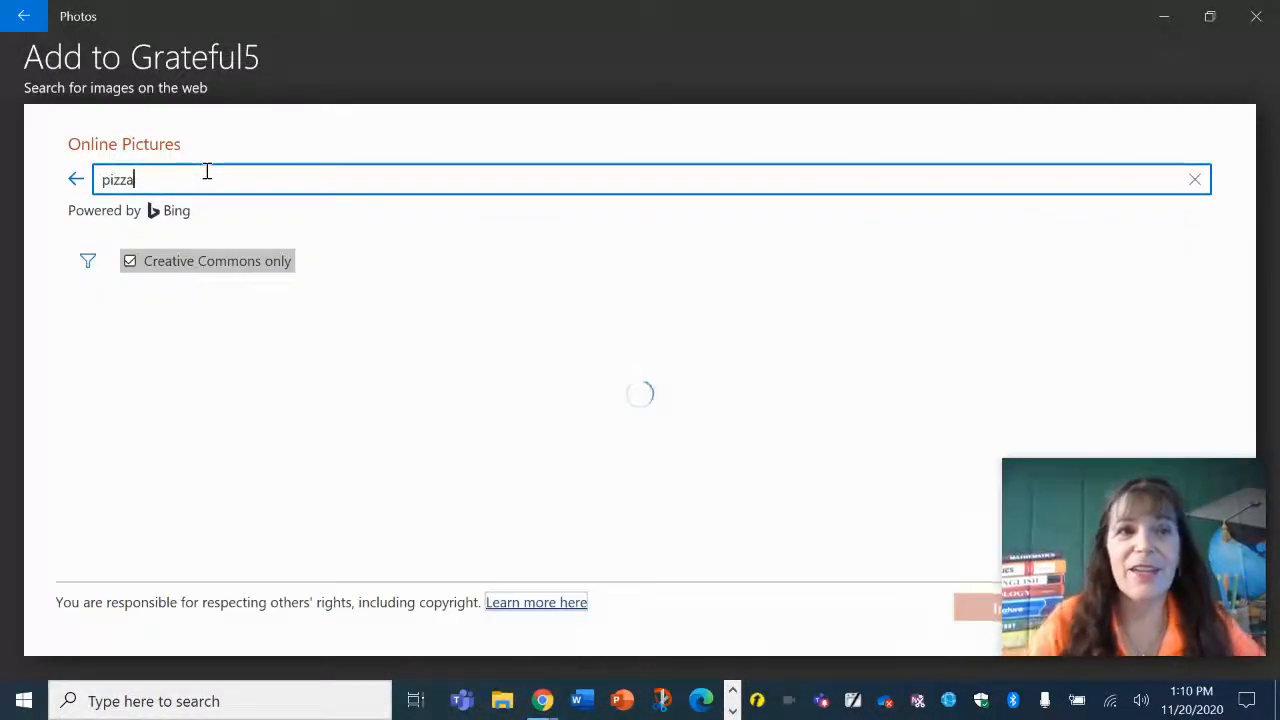
{"action": "scroll", "coordinate": [370, 426], "scroll_direction": "down", "scroll_amount": 2}
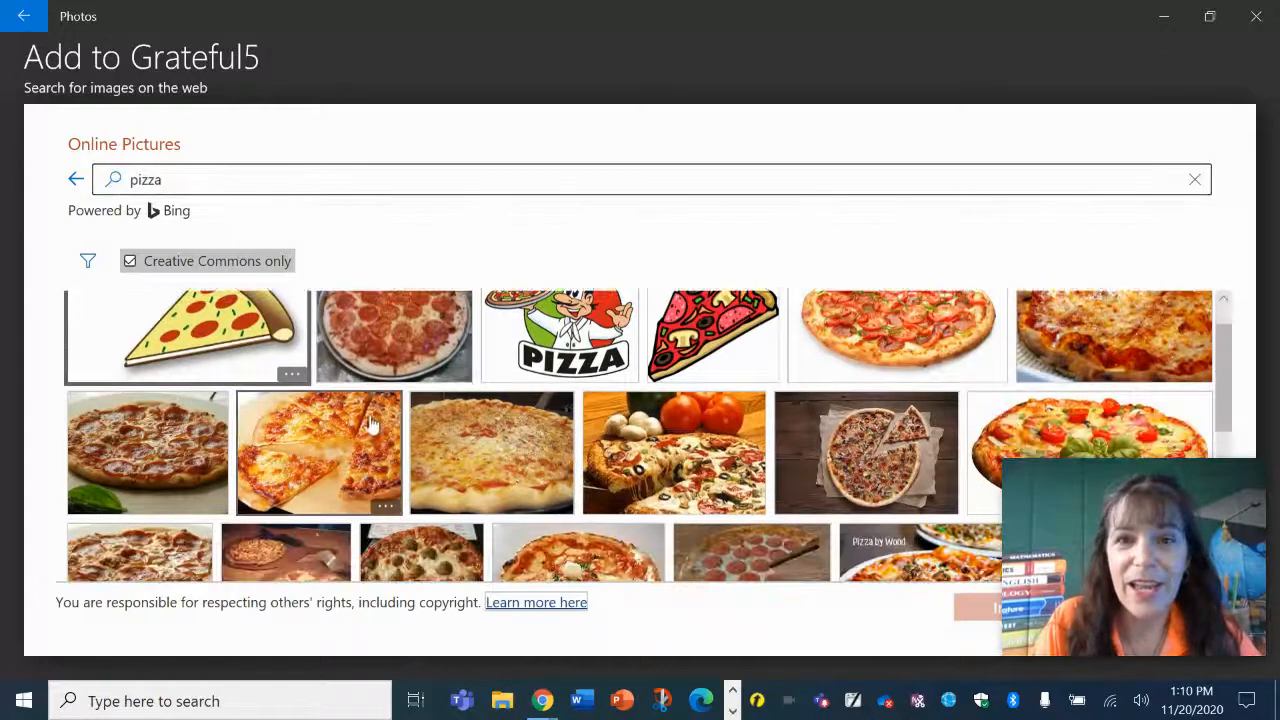
{"action": "scroll", "coordinate": [366, 429], "scroll_direction": "up", "scroll_amount": 2}
{"action": "left_click", "coordinate": [757, 377]}
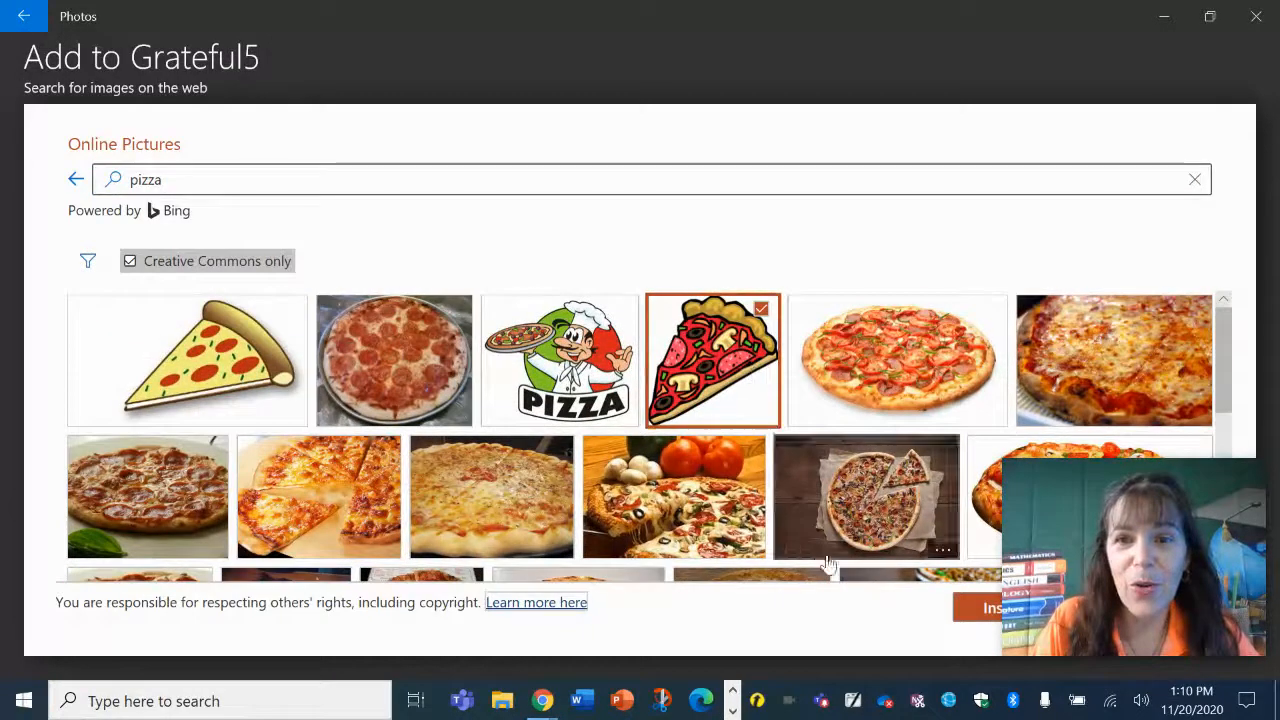
{"action": "left_click", "coordinate": [982, 619]}
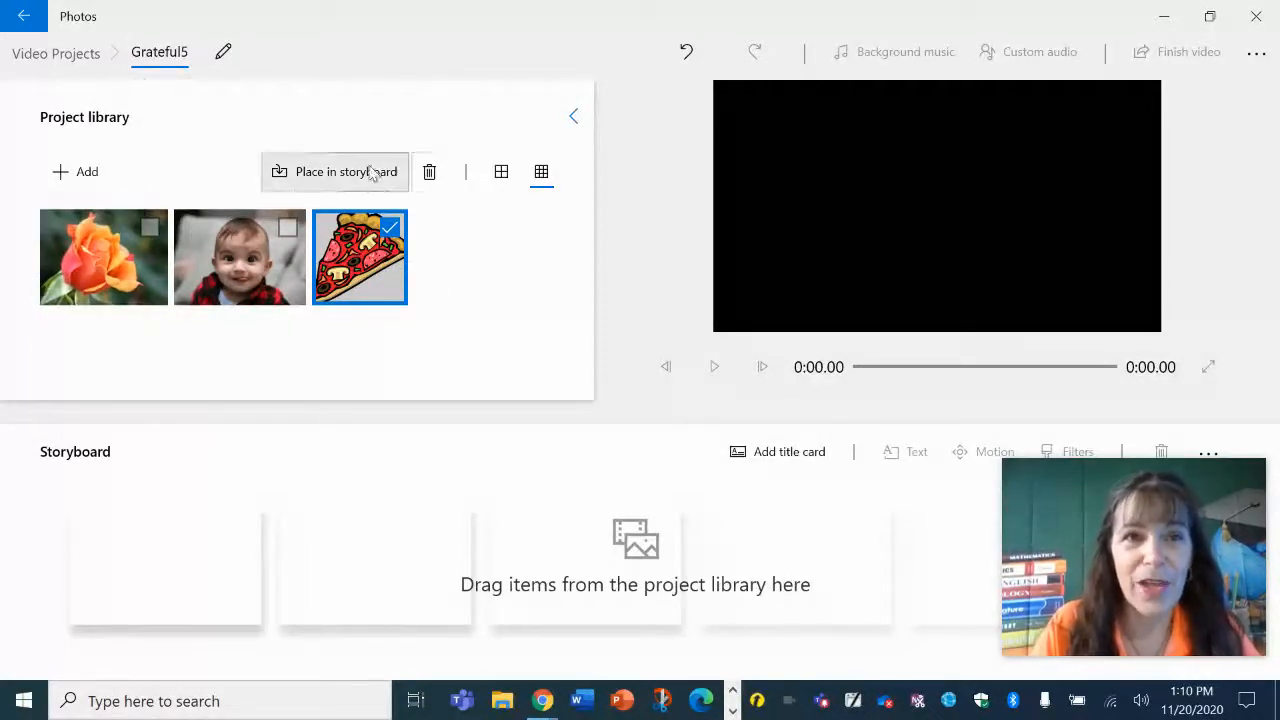
Select all three library pictures and place them in the storyboard.
{"action": "left_click", "coordinate": [286, 228]}
{"action": "left_click", "coordinate": [149, 228]}
{"action": "left_click", "coordinate": [320, 184]}
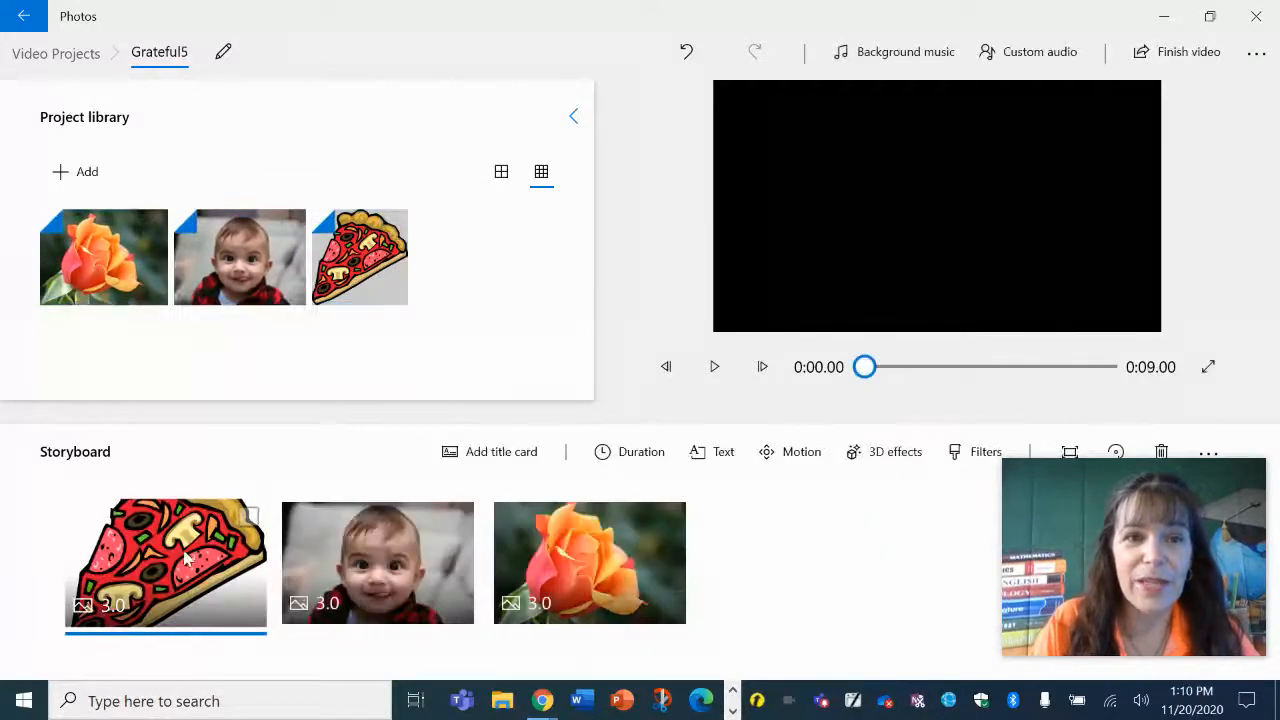
Add a title card at the start of the storyboard and set its background to Purple shadow dark.
{"action": "left_click", "coordinate": [462, 451]}
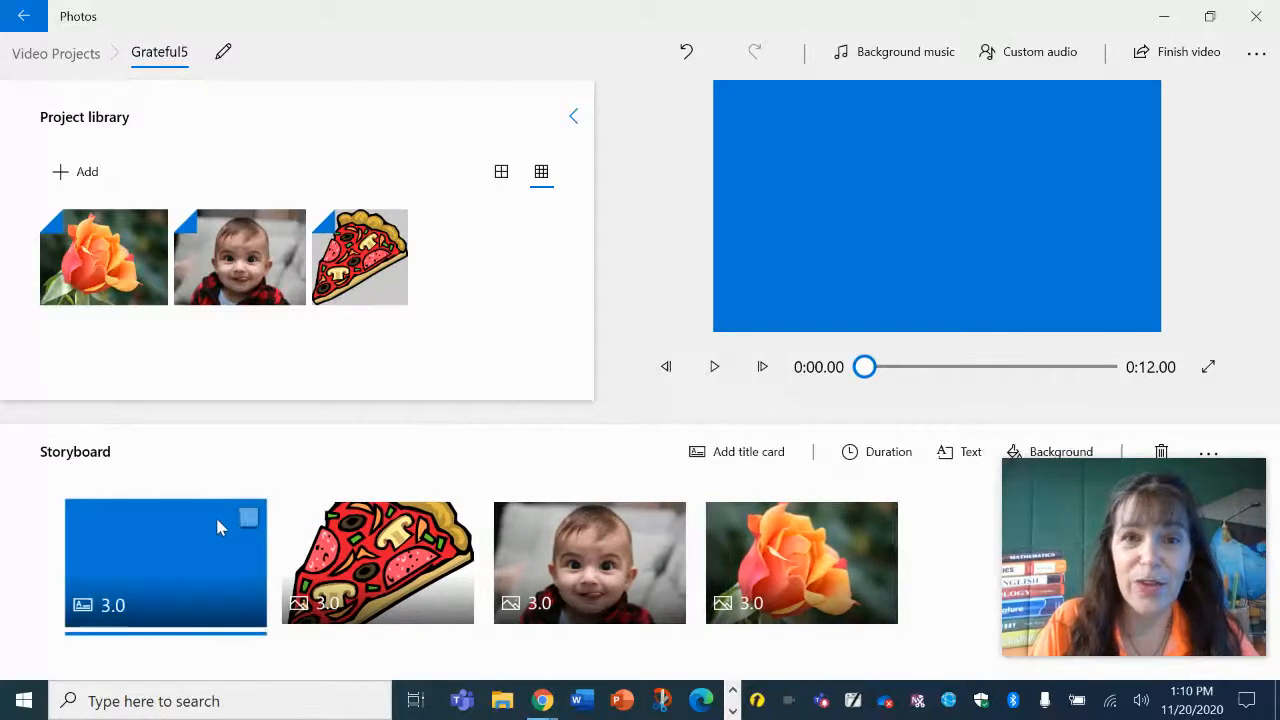
{"action": "left_click", "coordinate": [1013, 451]}
{"action": "left_click", "coordinate": [1058, 177]}
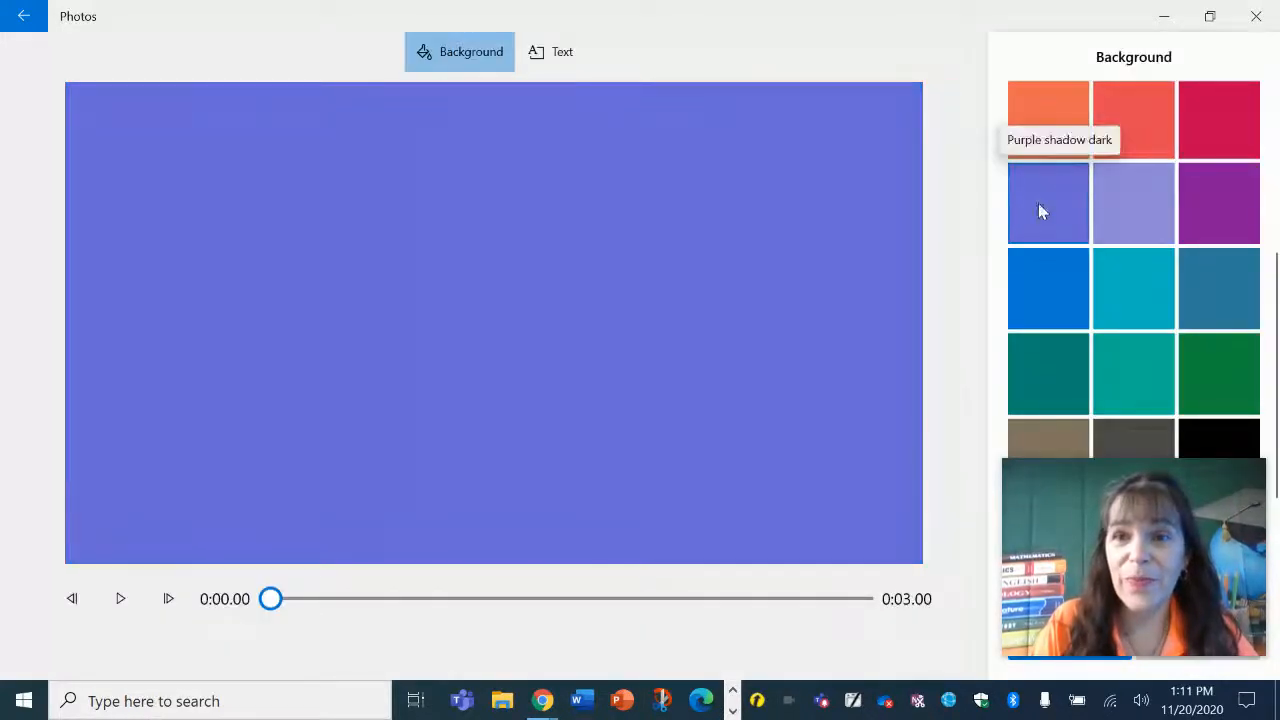
Set the title card text to My Grateful Movie using the JOY animated text style.
{"action": "left_click", "coordinate": [562, 55]}
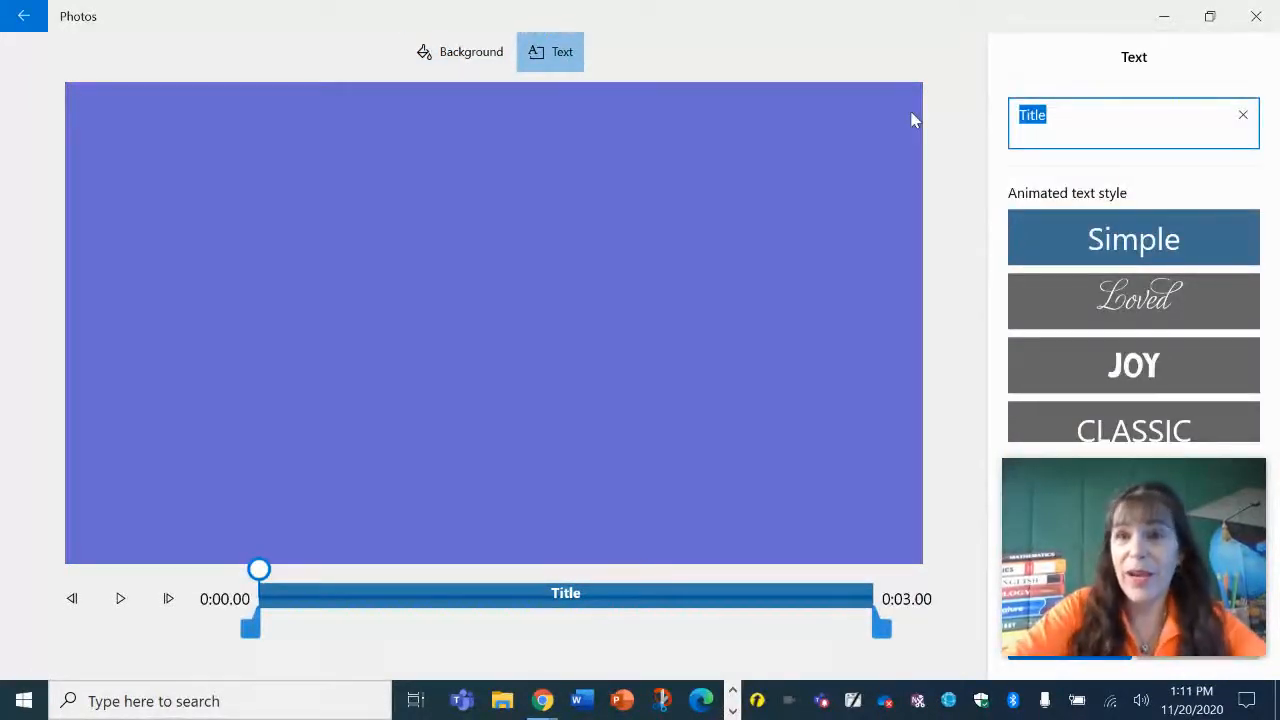
{"action": "type", "text": "My Grati"}
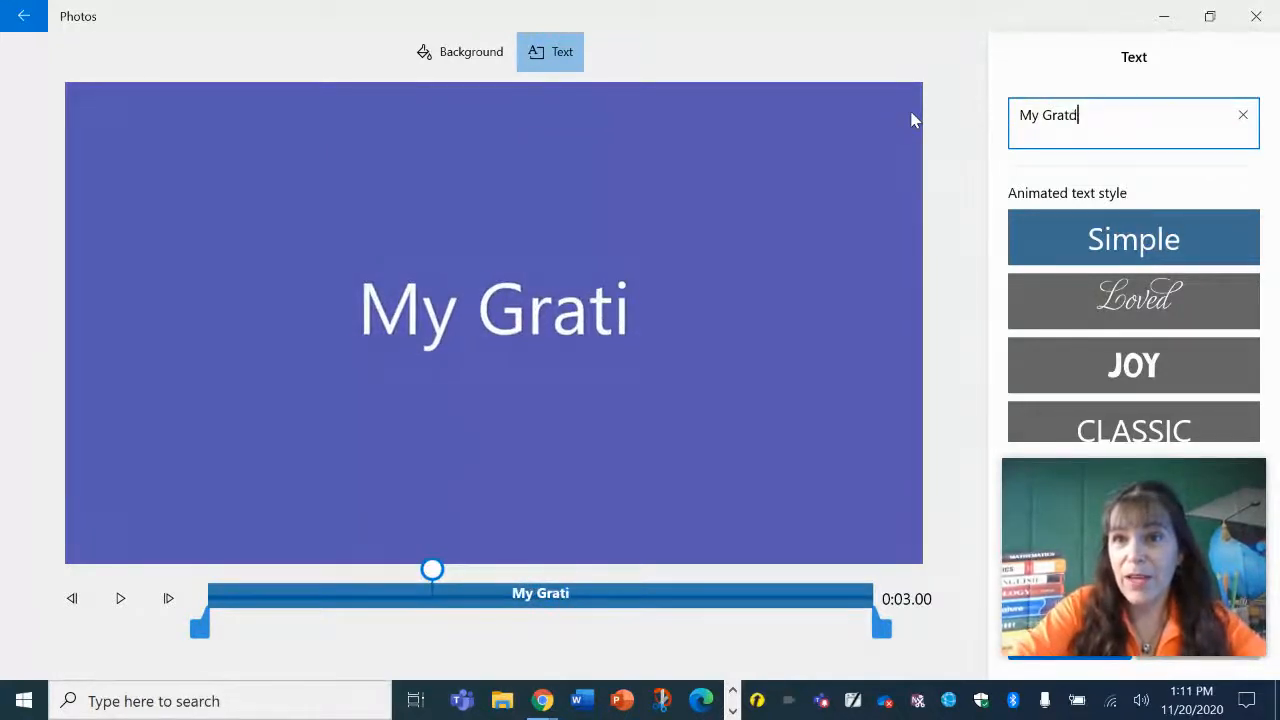
{"action": "key", "text": "BackSpace"}
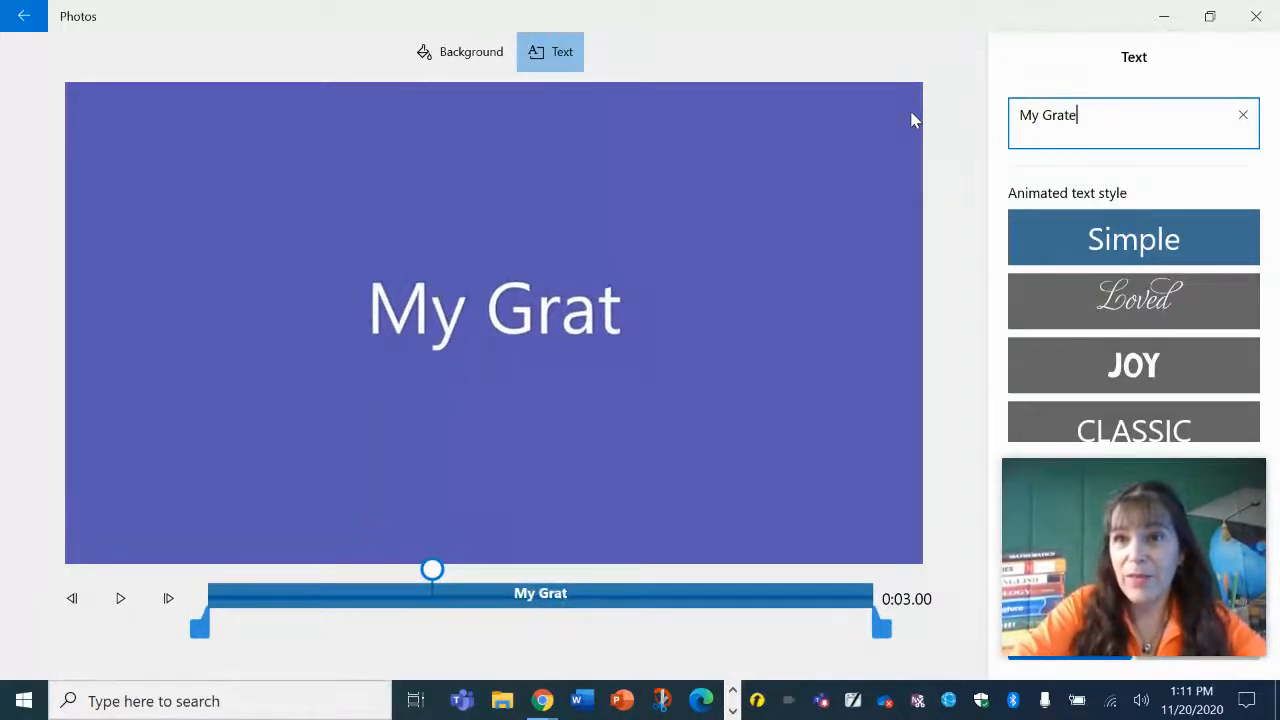
{"action": "type", "text": "eful Movie"}
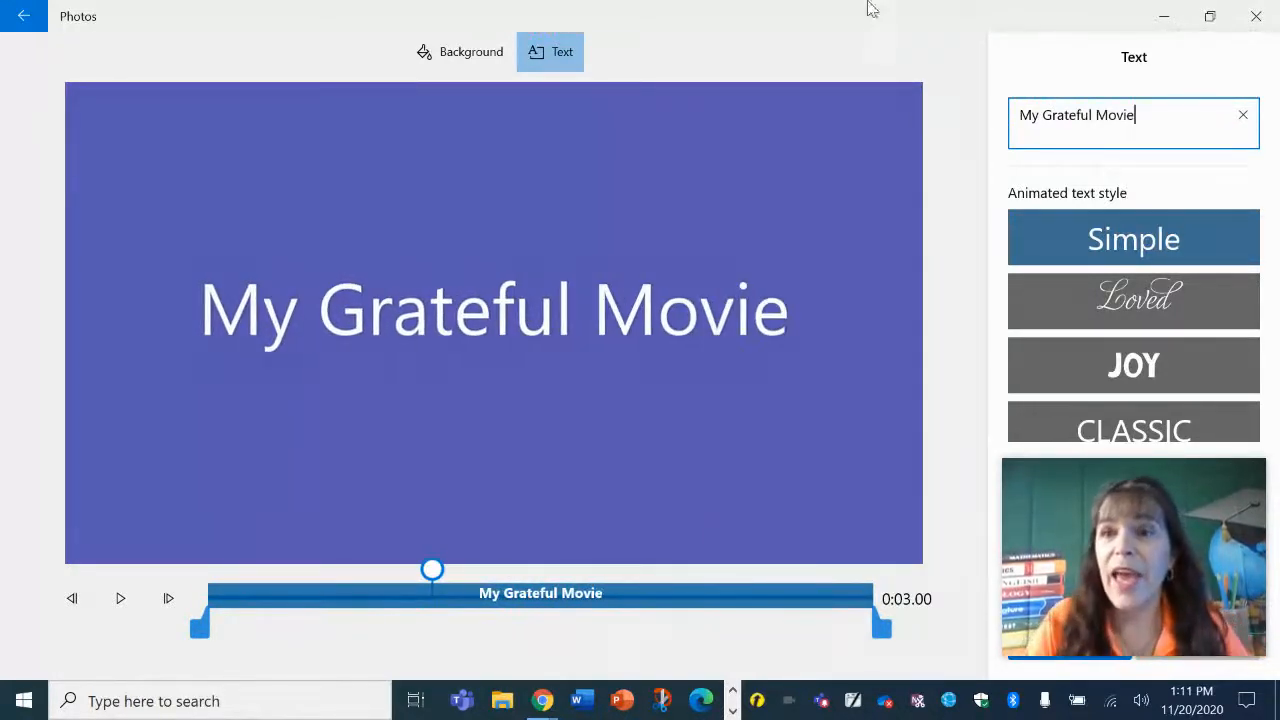
{"action": "left_click", "coordinate": [1169, 369]}
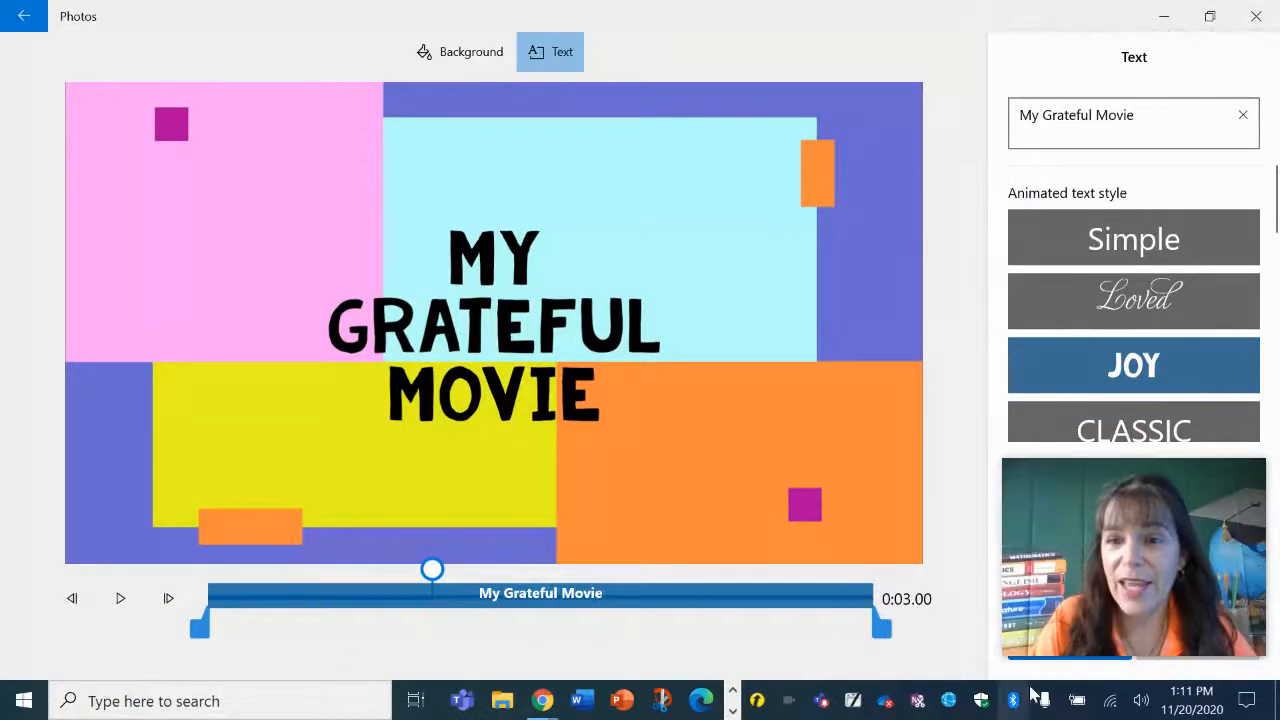
Choose the centered title layout for the text.
{"action": "left_click_drag", "start_coordinate": [1080, 566], "coordinate": [50, 158]}
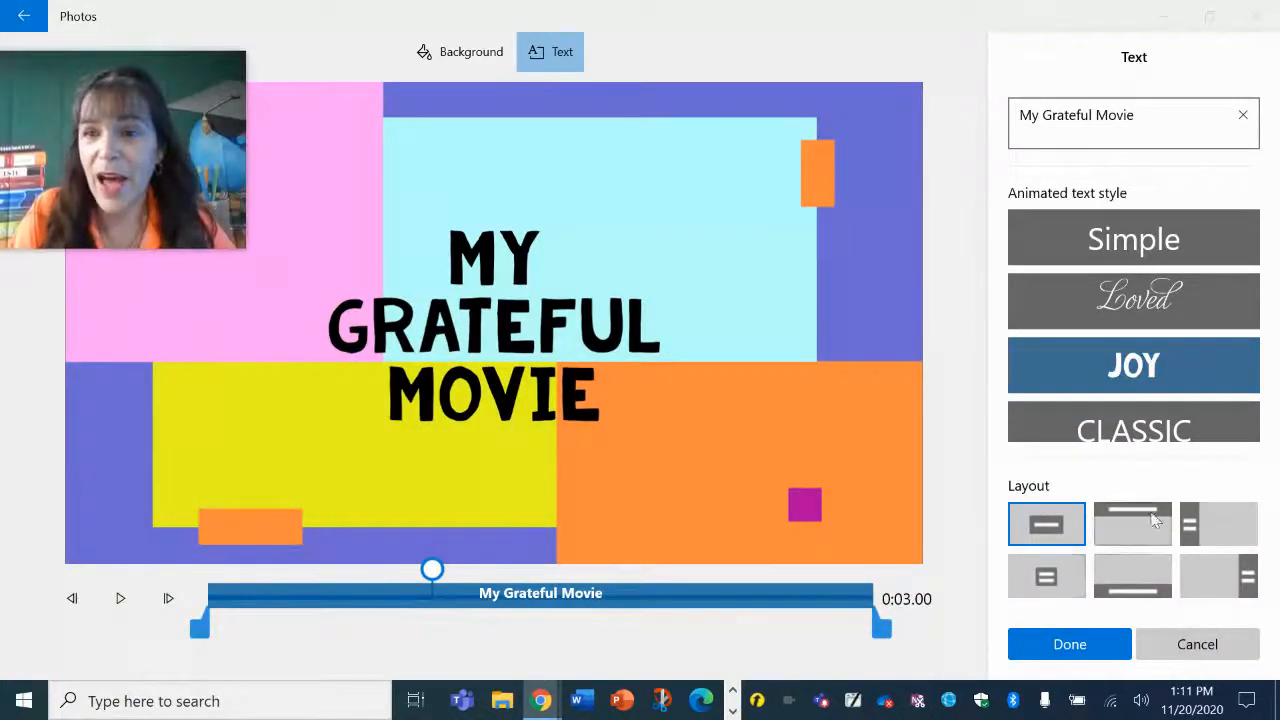
{"action": "left_click", "coordinate": [1048, 576]}
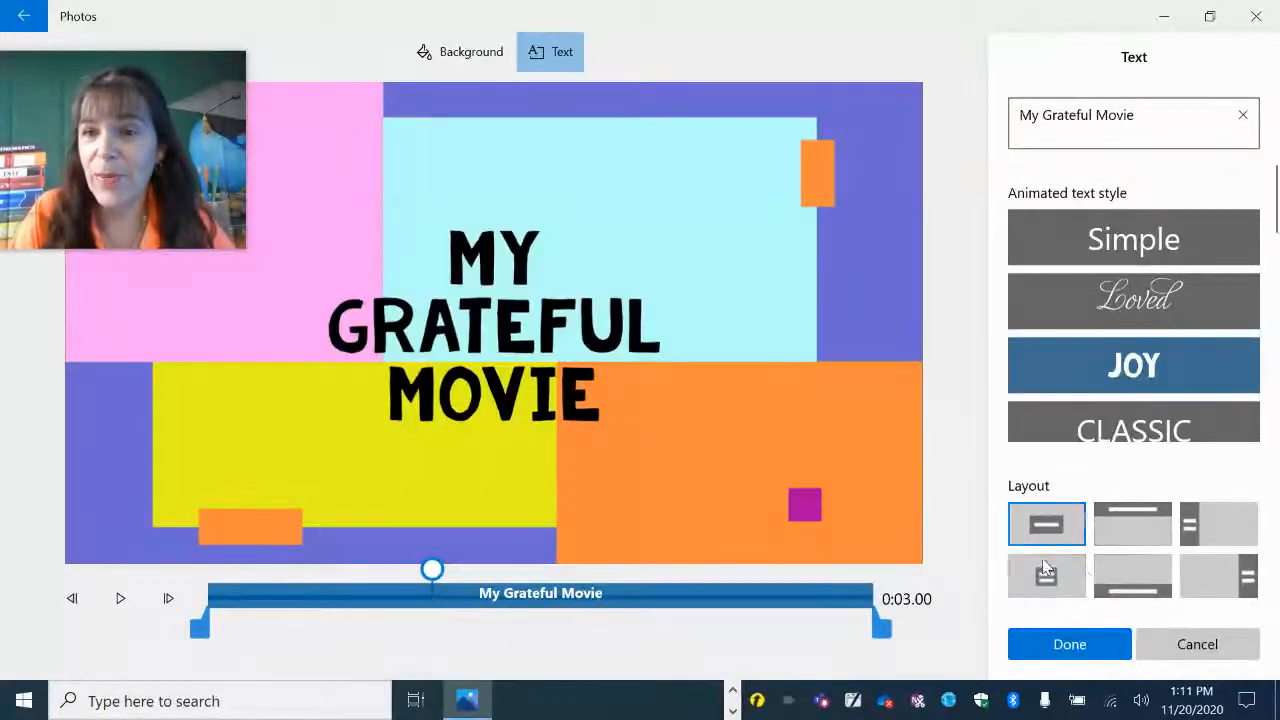
{"action": "left_click", "coordinate": [1075, 523]}
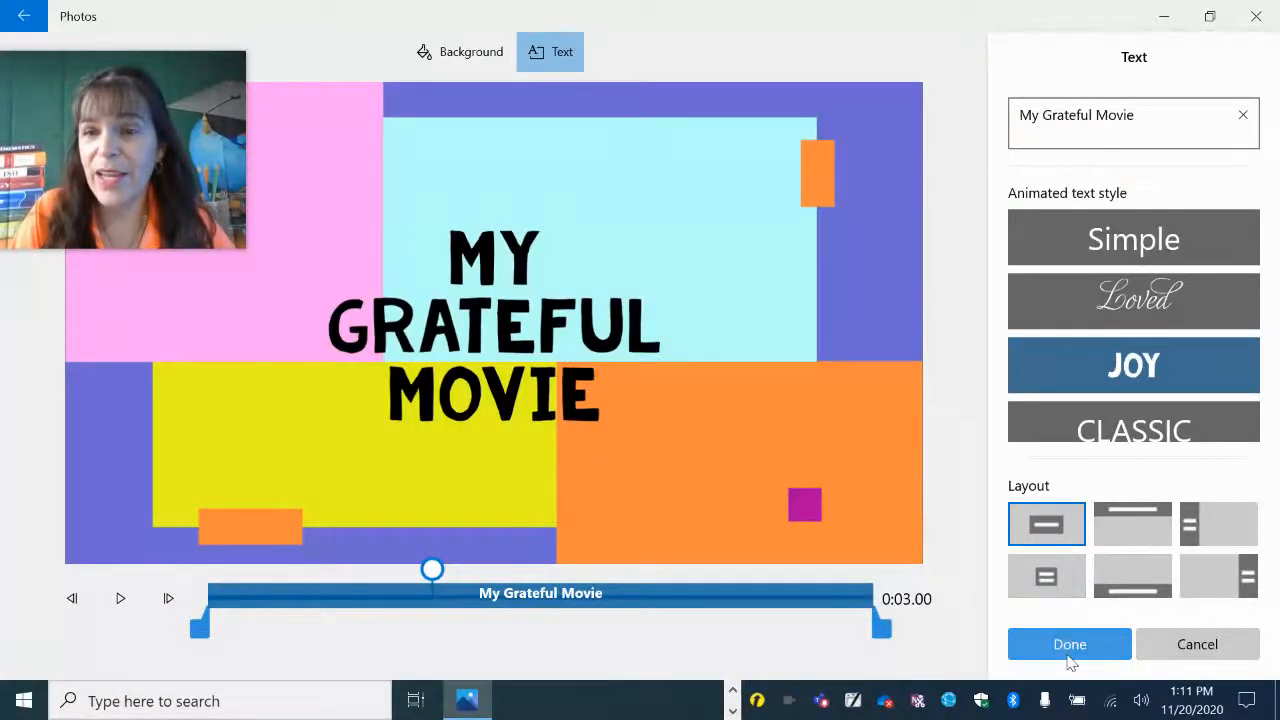
Caption the baby picture with Babies make me smile in the Simple animated text style.
{"action": "left_click", "coordinate": [1069, 650]}
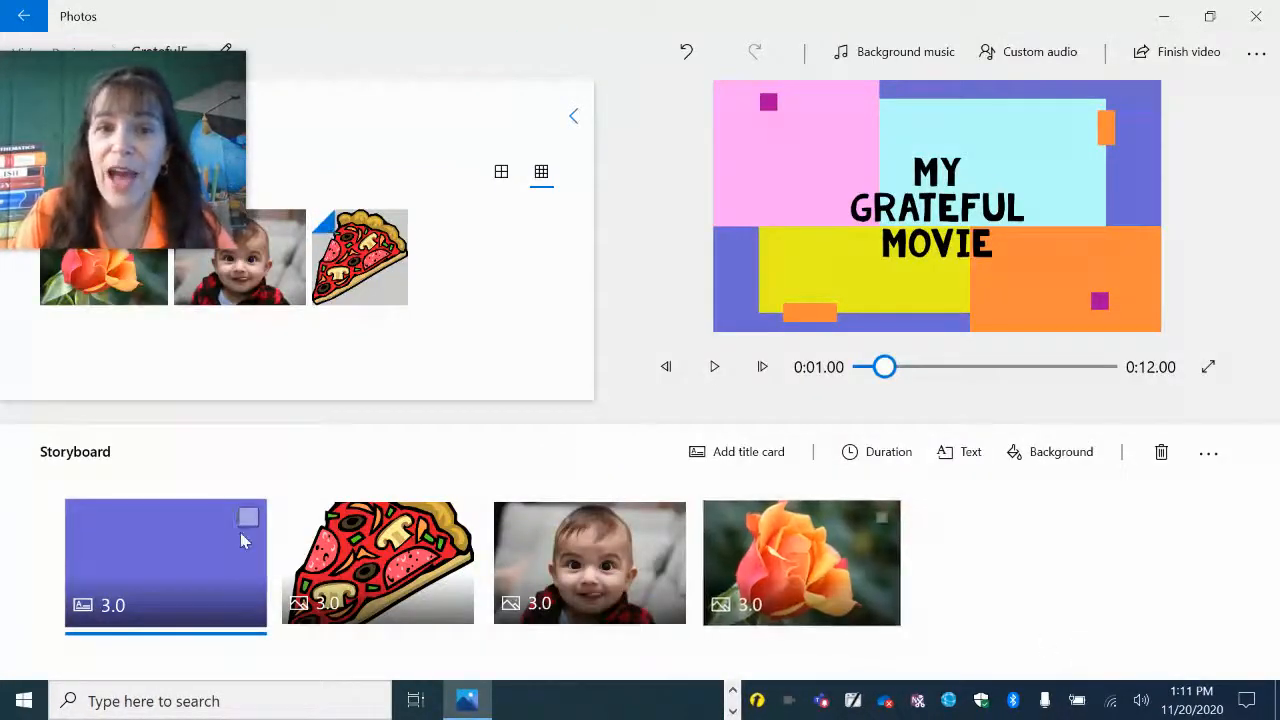
{"action": "left_click", "coordinate": [578, 541]}
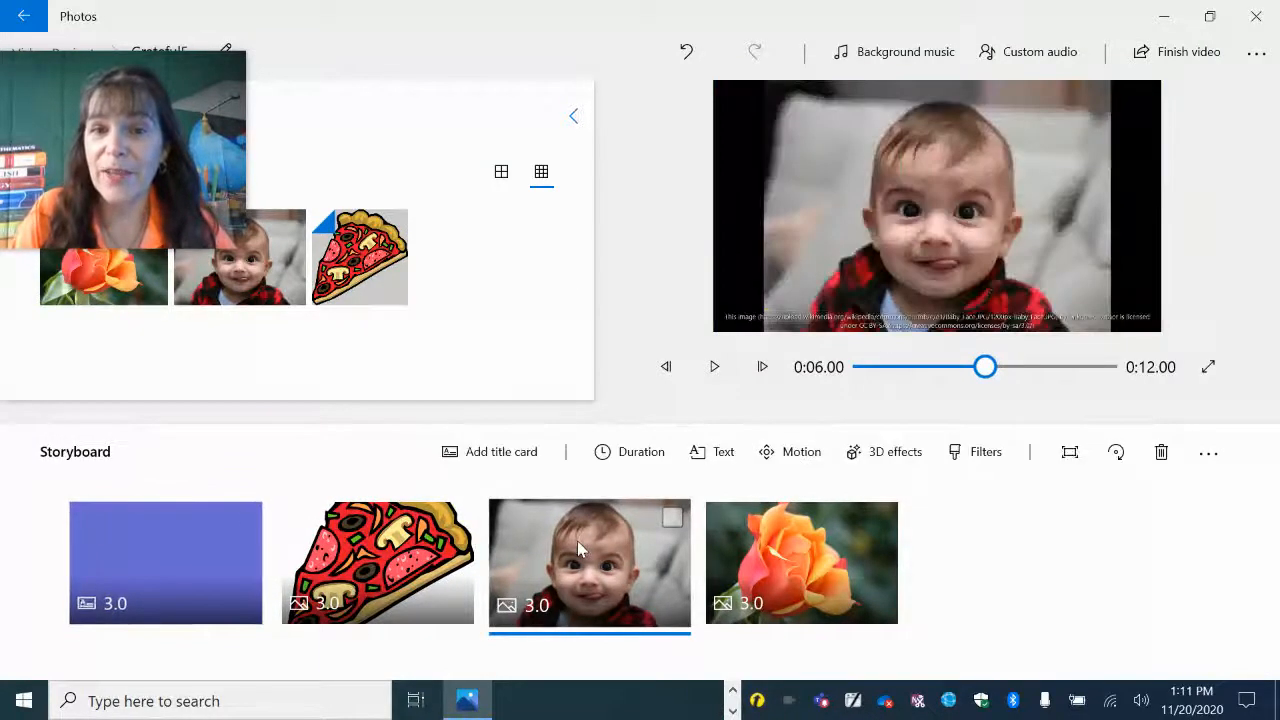
{"action": "left_click", "coordinate": [610, 558]}
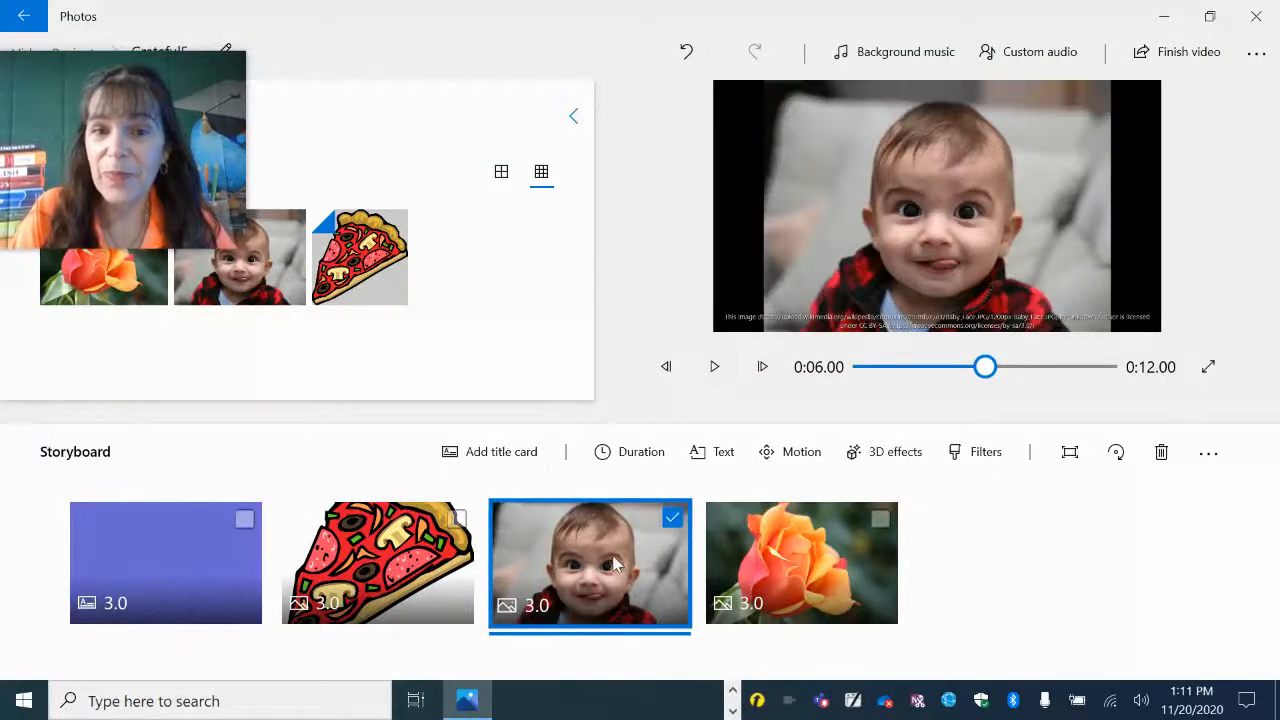
{"action": "left_click", "coordinate": [718, 458]}
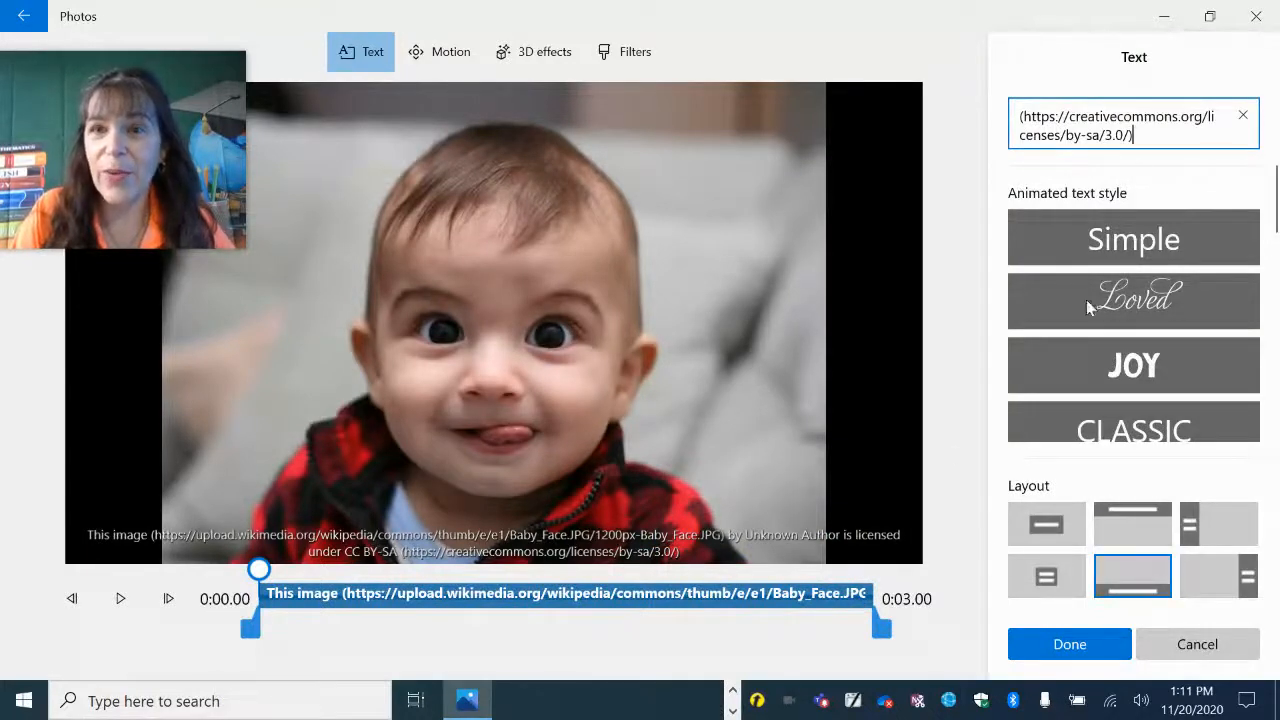
{"action": "left_click_drag", "start_coordinate": [1155, 137], "coordinate": [963, 52]}
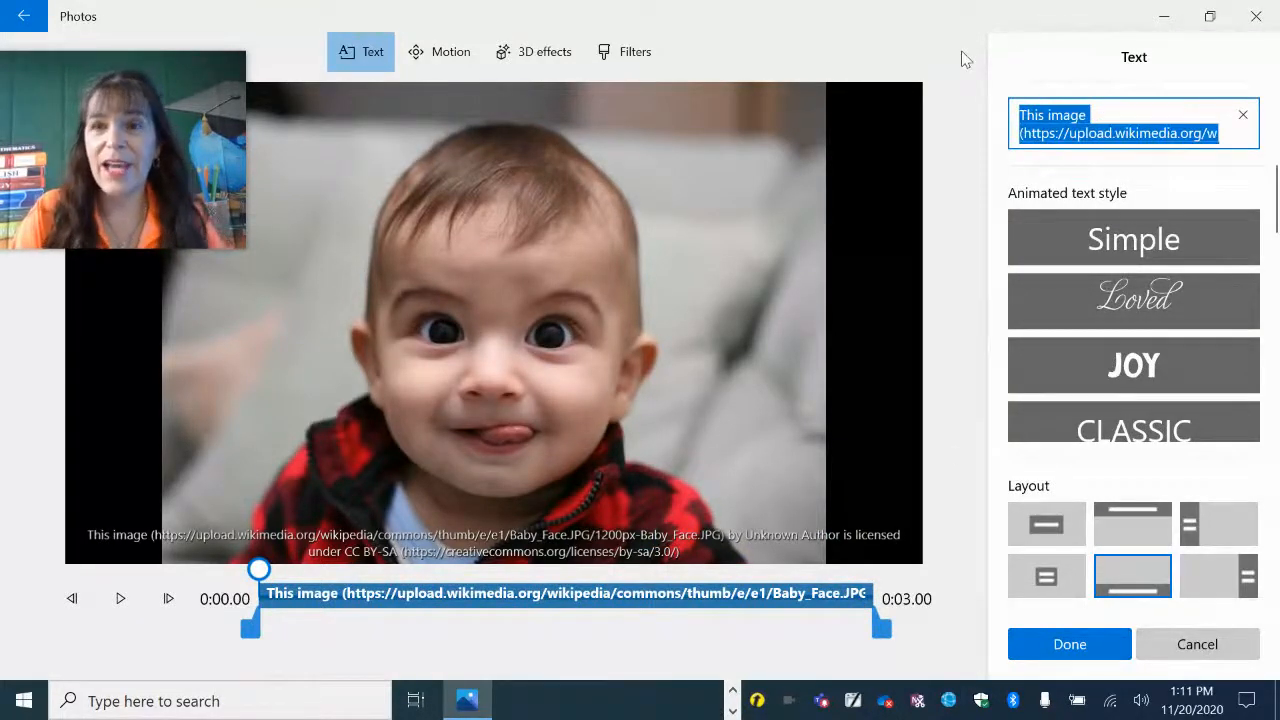
{"action": "left_click", "coordinate": [1155, 248]}
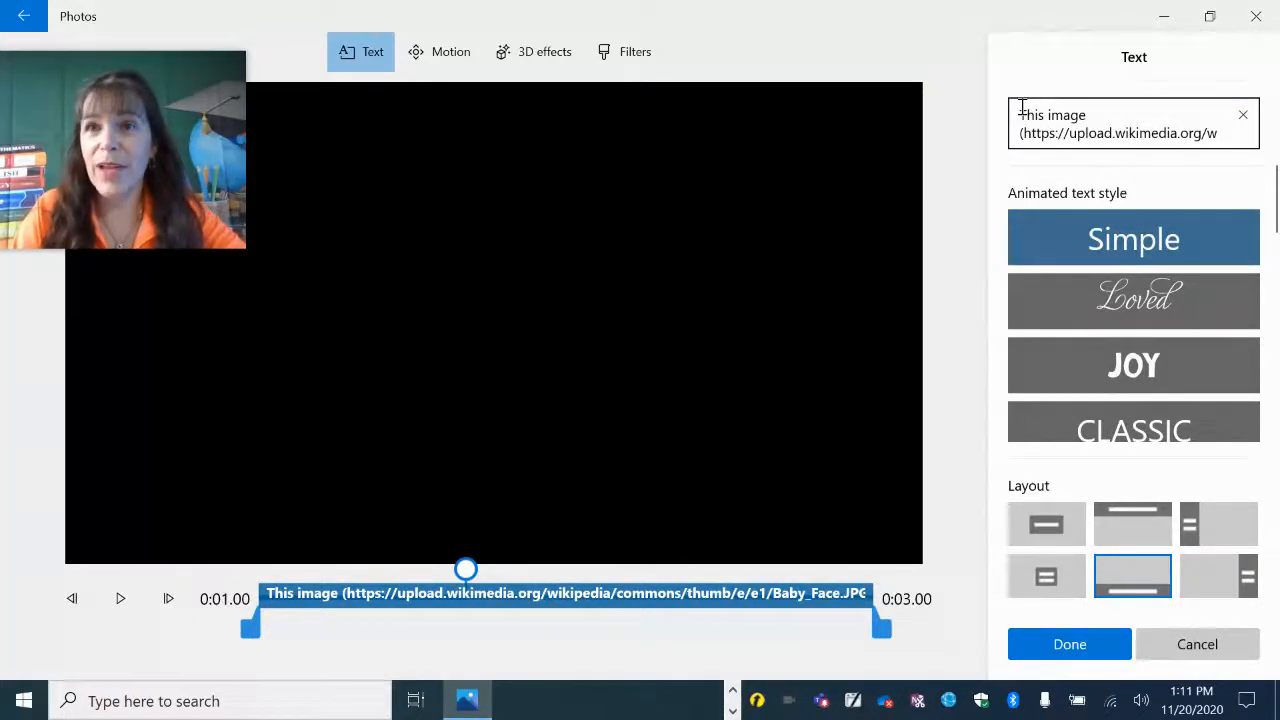
{"action": "left_click_drag", "start_coordinate": [1020, 106], "coordinate": [1165, 213]}
{"action": "type", "text": "Baby"}
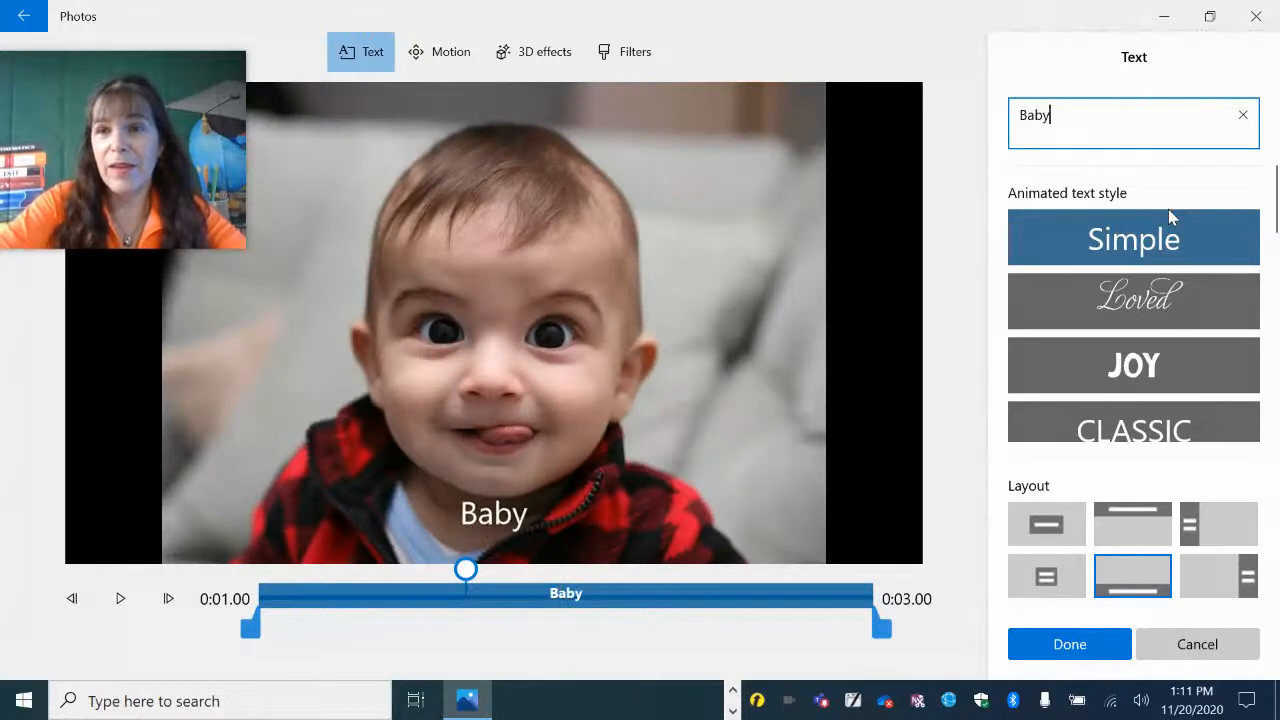
{"action": "key", "text": "BackSpace"}
{"action": "type", "text": "ies "}
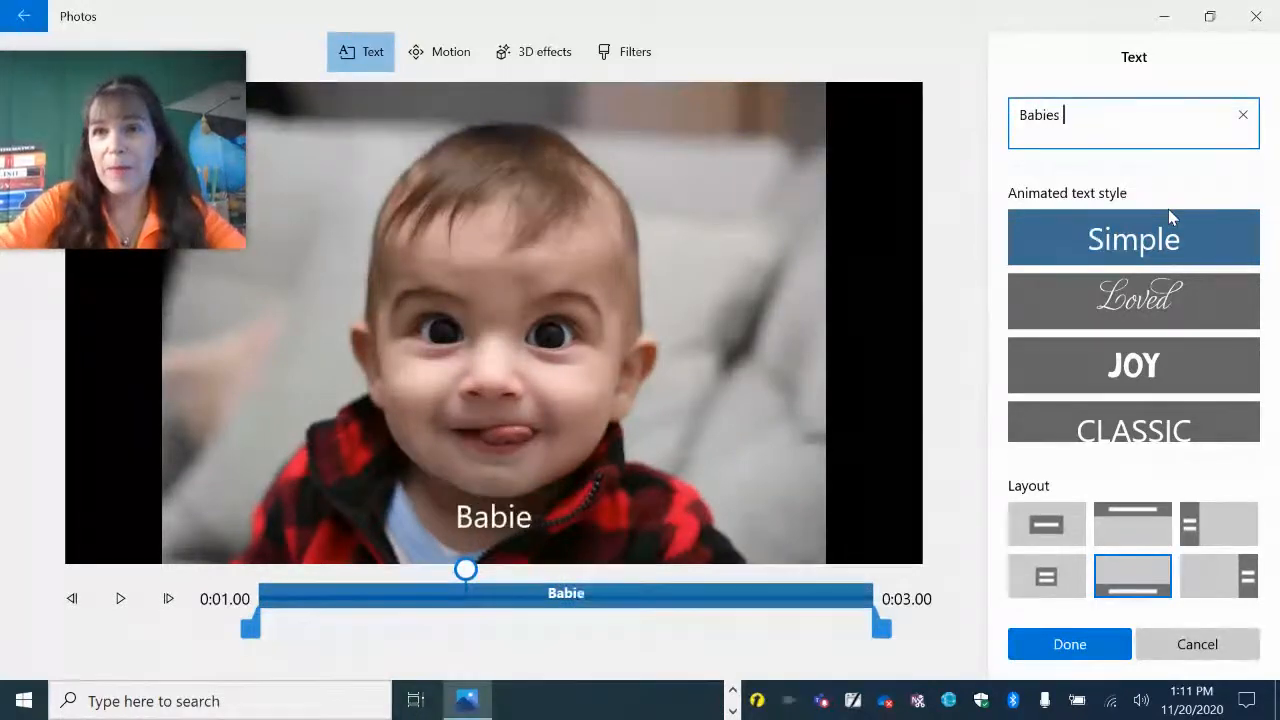
{"action": "type", "text": "make me smile"}
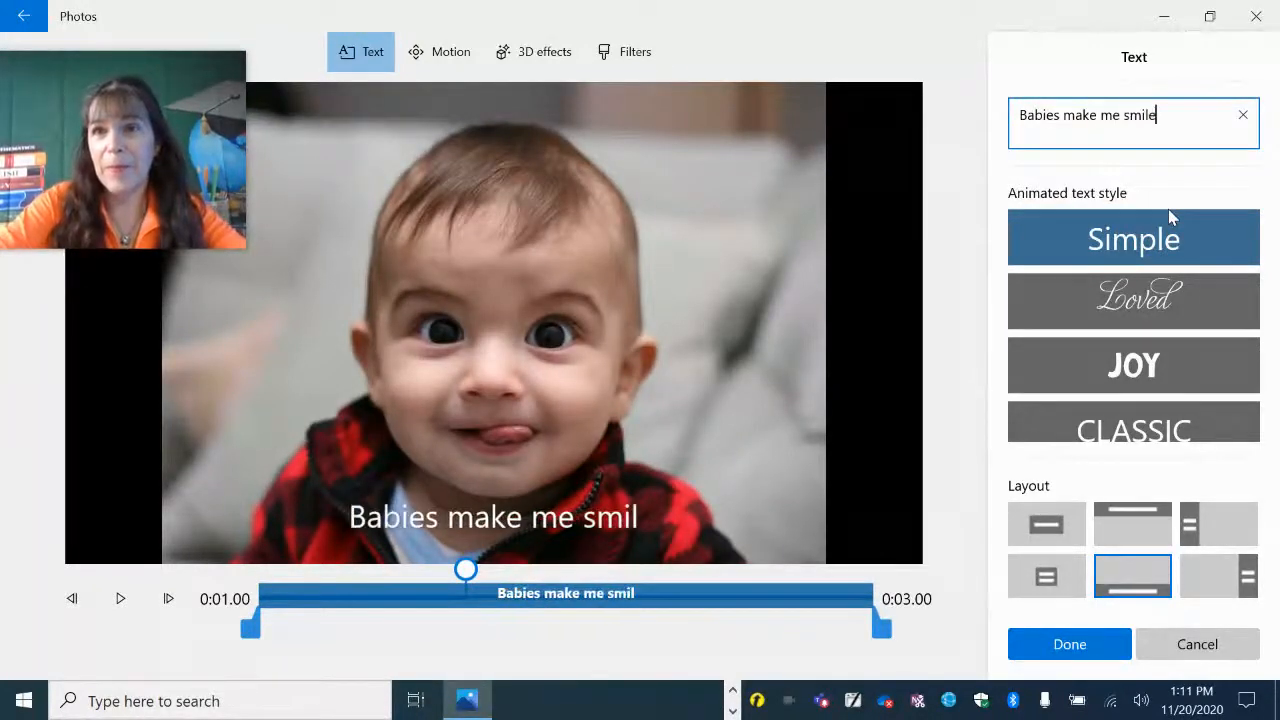
{"action": "left_click", "coordinate": [1080, 652]}
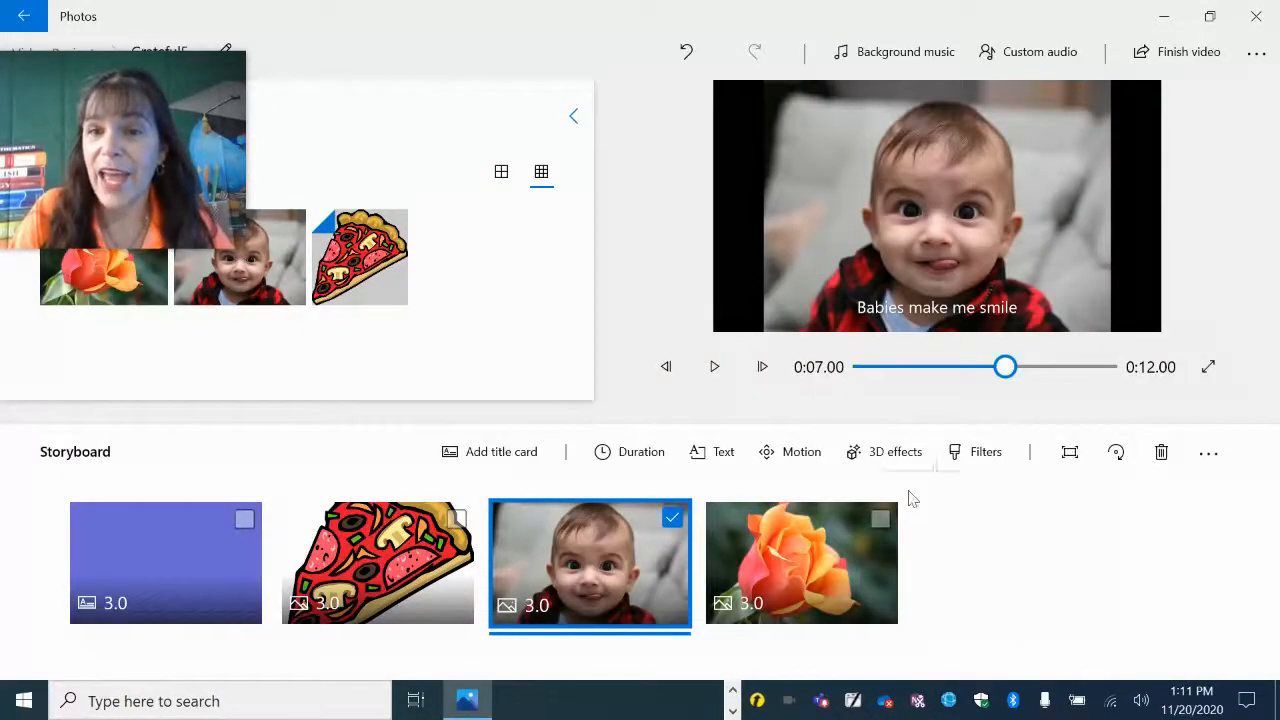
Add the Rain 3D effect to the rose picture.
{"action": "left_click", "coordinate": [796, 553]}
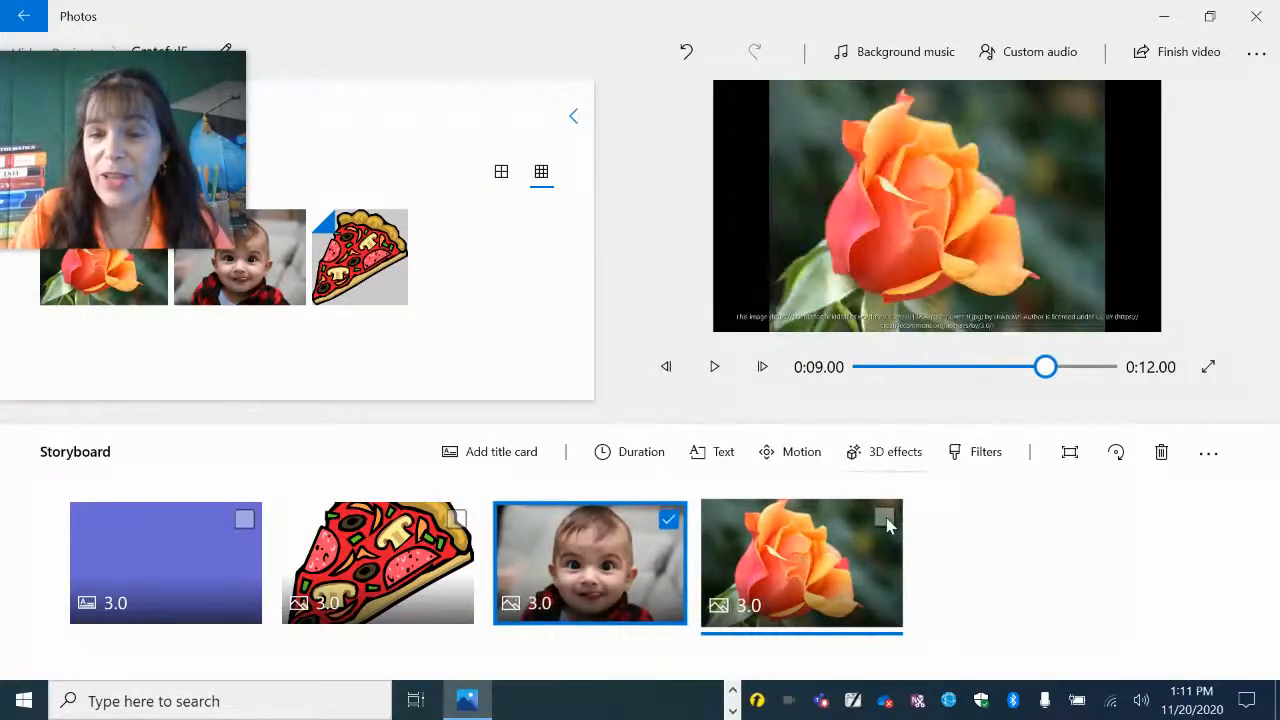
{"action": "left_click", "coordinate": [673, 524]}
{"action": "left_click", "coordinate": [884, 452]}
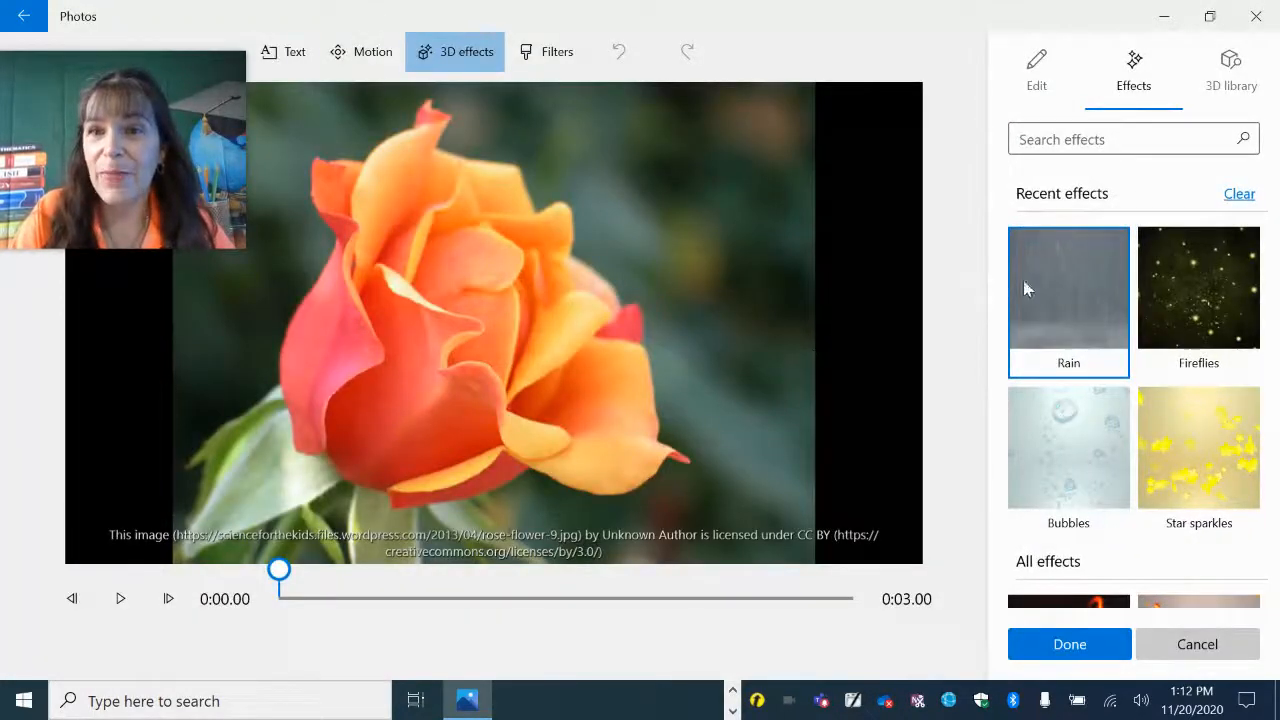
{"action": "left_click", "coordinate": [1076, 288]}
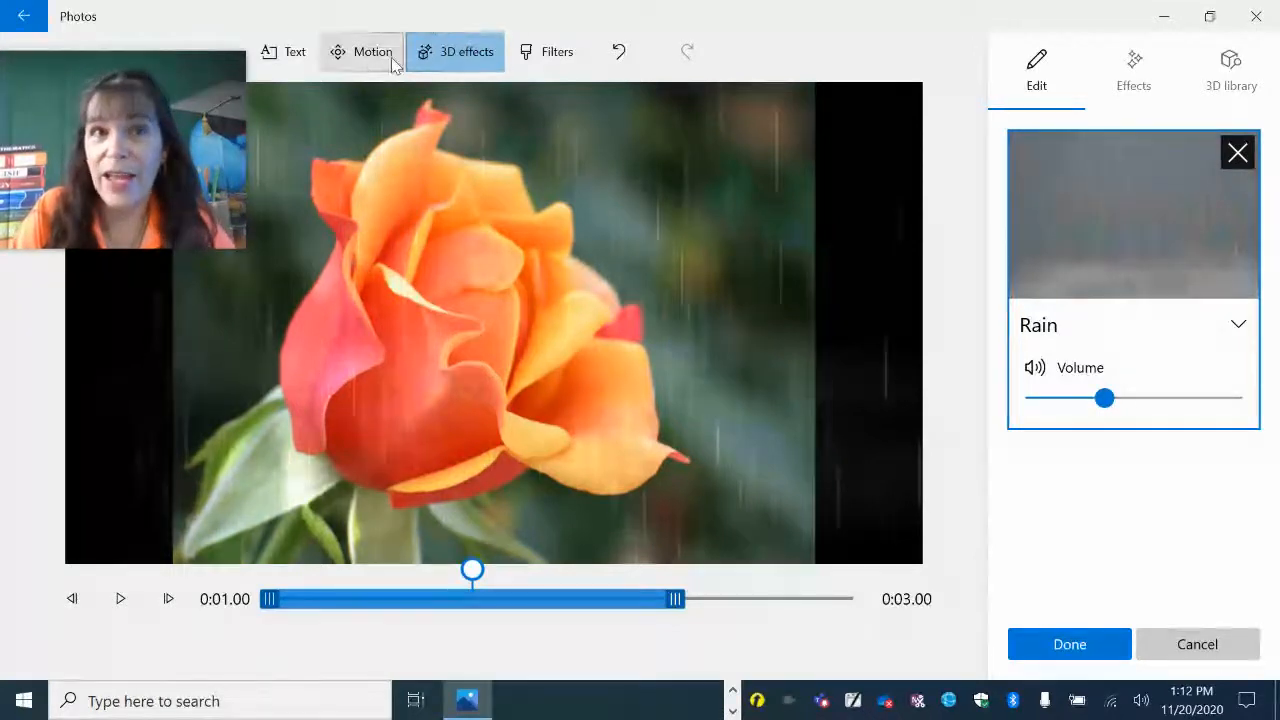
Caption the rose picture with Roses smell beautiful in the Bold animated text style.
{"action": "left_click", "coordinate": [286, 57]}
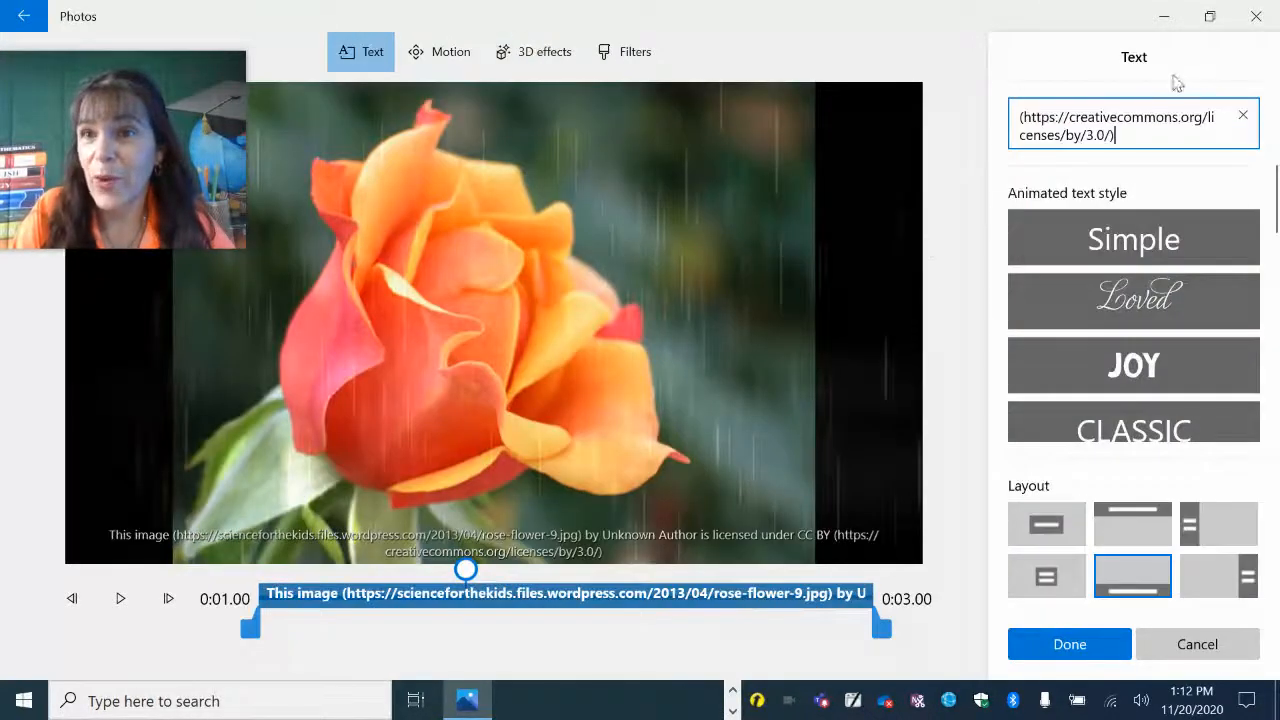
{"action": "left_click_drag", "start_coordinate": [1138, 132], "coordinate": [996, 70]}
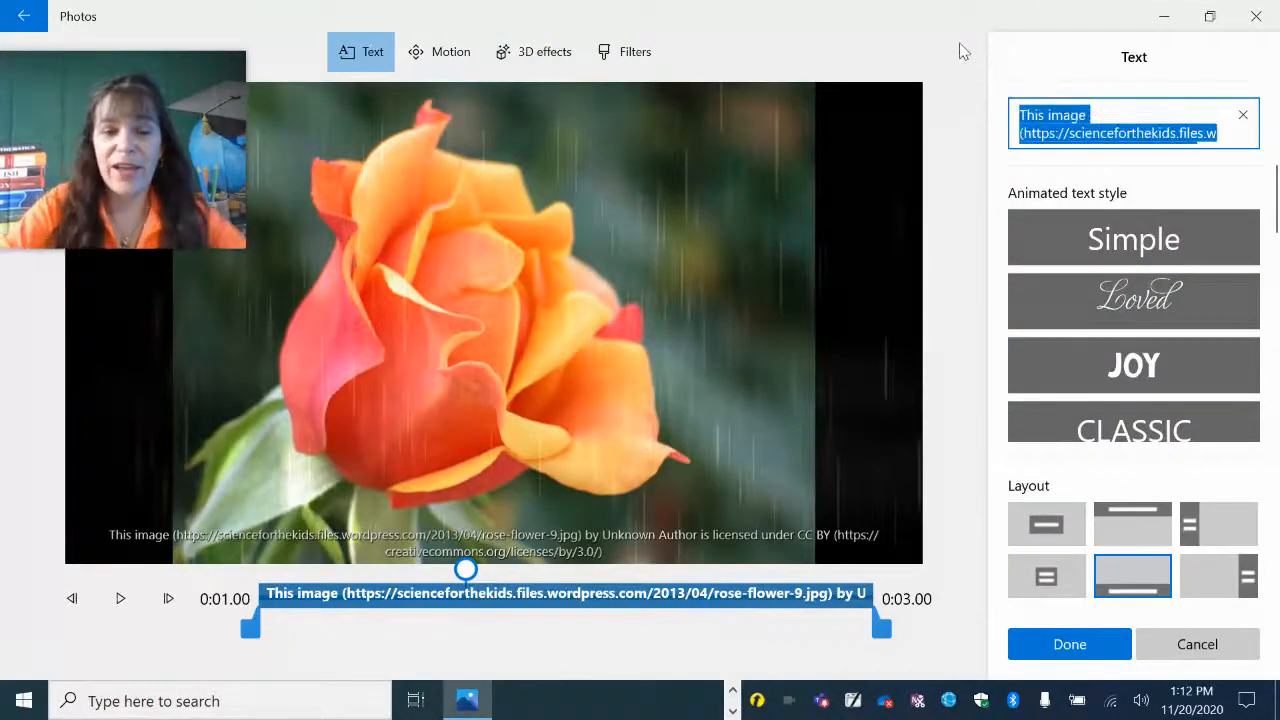
{"action": "type", "text": "Roses smell "}
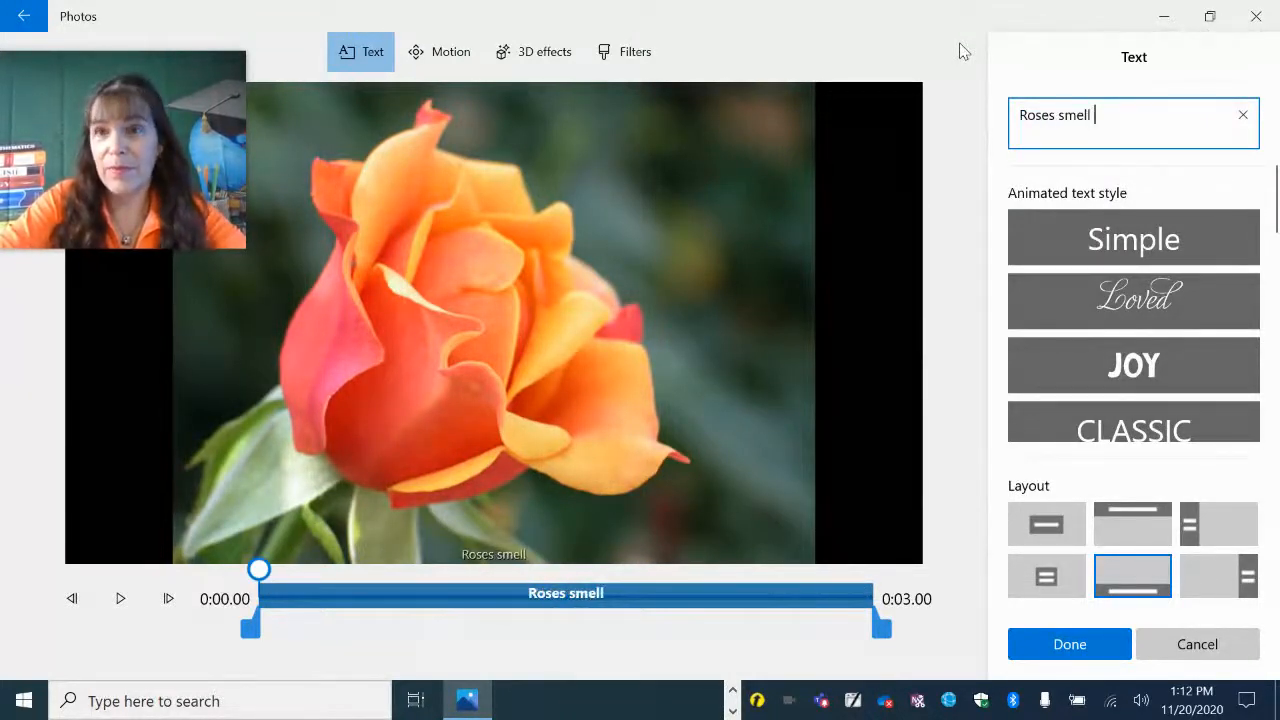
{"action": "type", "text": "beautiful"}
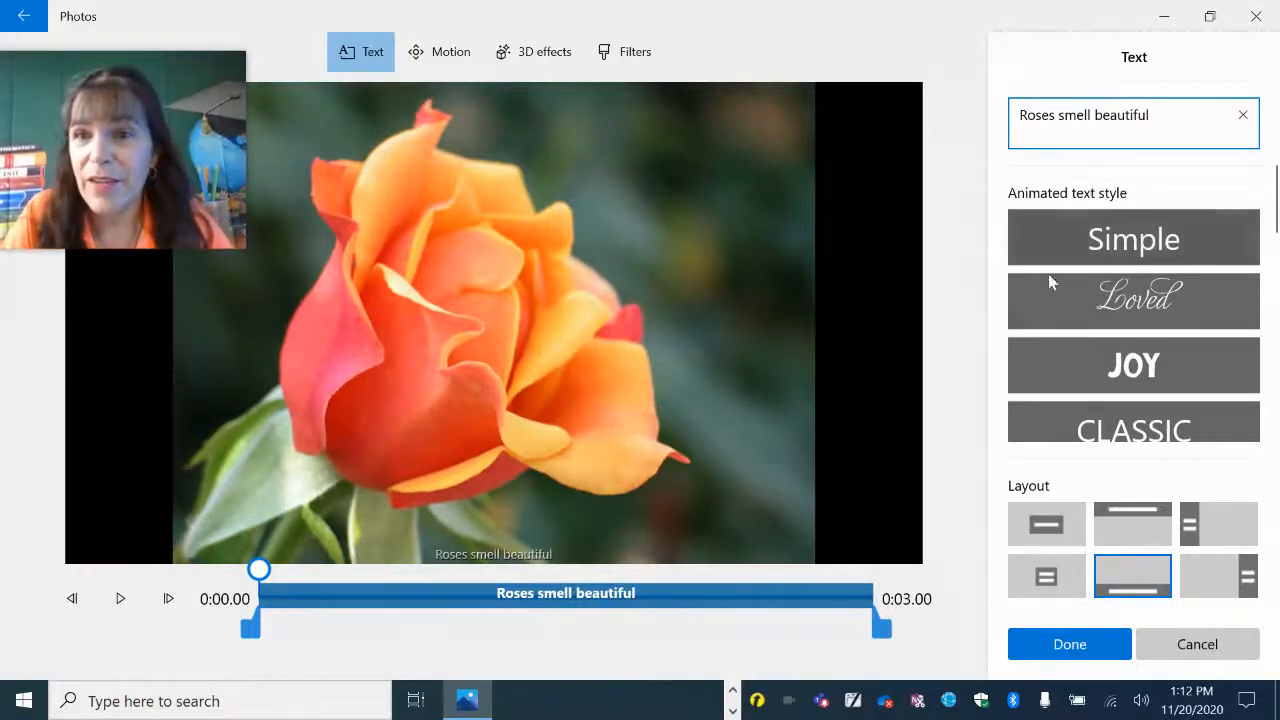
{"action": "scroll", "coordinate": [1090, 378], "scroll_direction": "down", "scroll_amount": 4}
{"action": "scroll", "coordinate": [1090, 378], "scroll_direction": "down", "scroll_amount": 3}
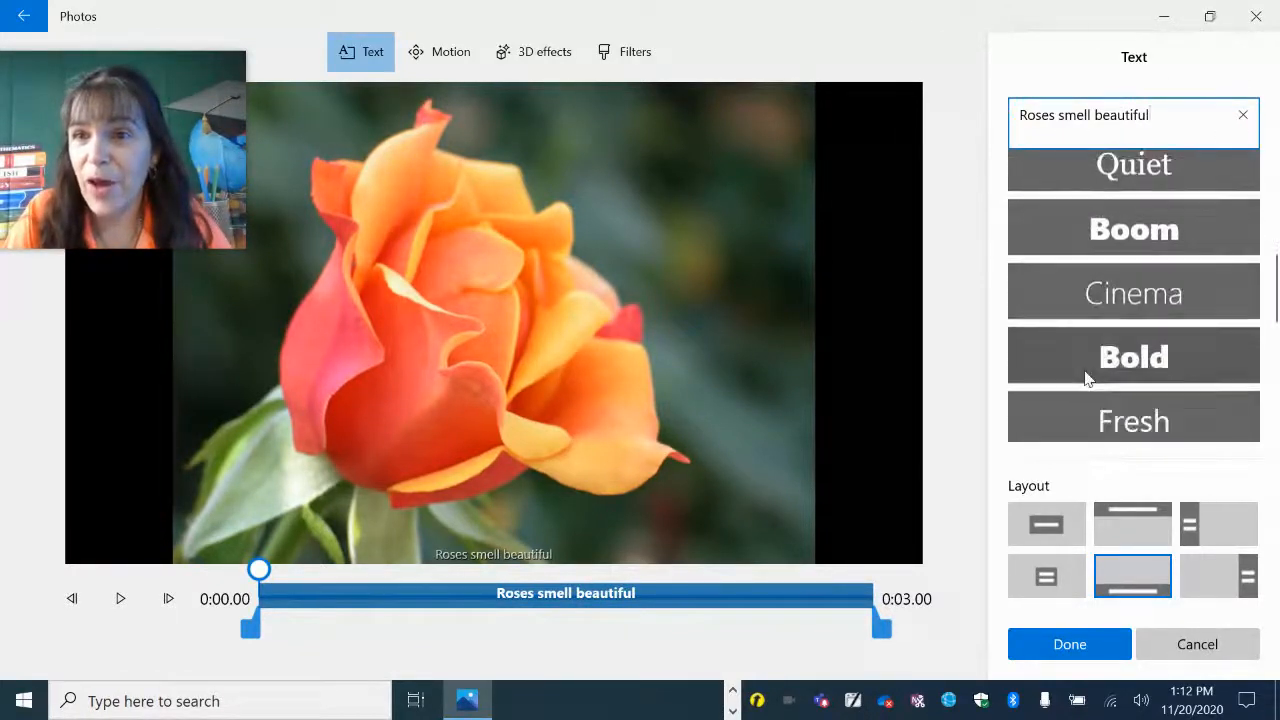
{"action": "left_click", "coordinate": [1115, 316]}
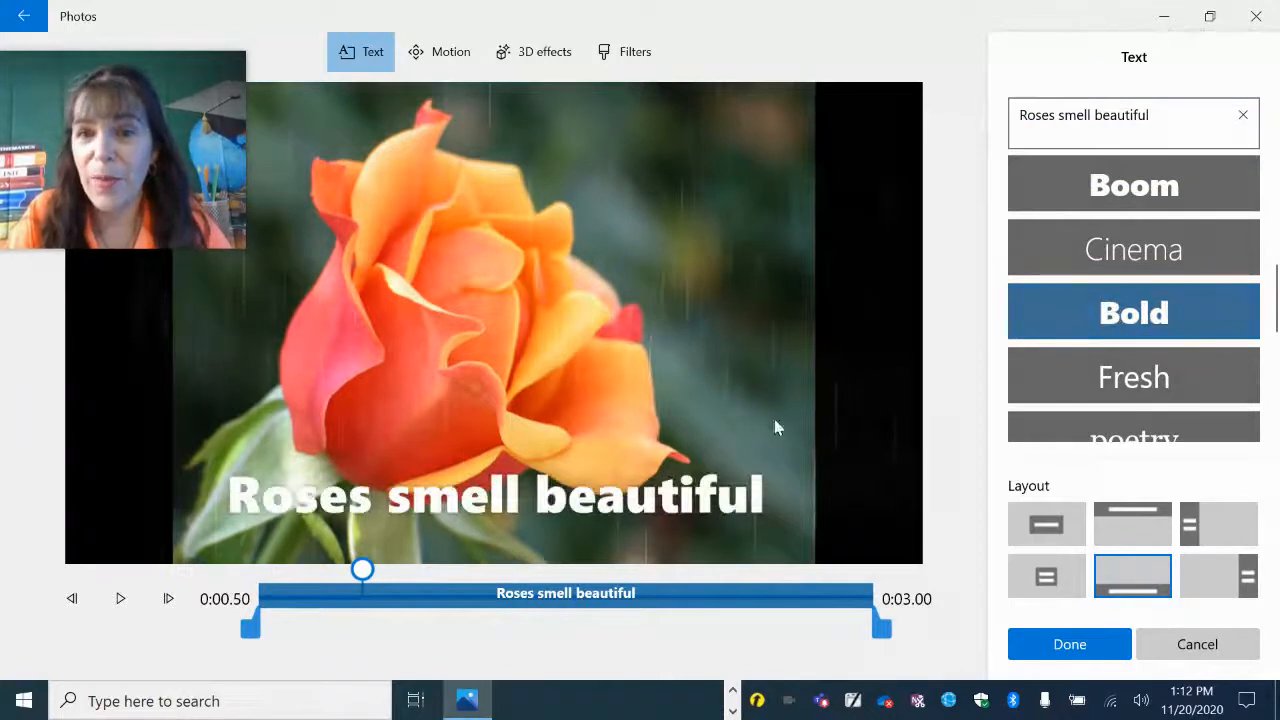
{"action": "left_click", "coordinate": [1075, 644]}
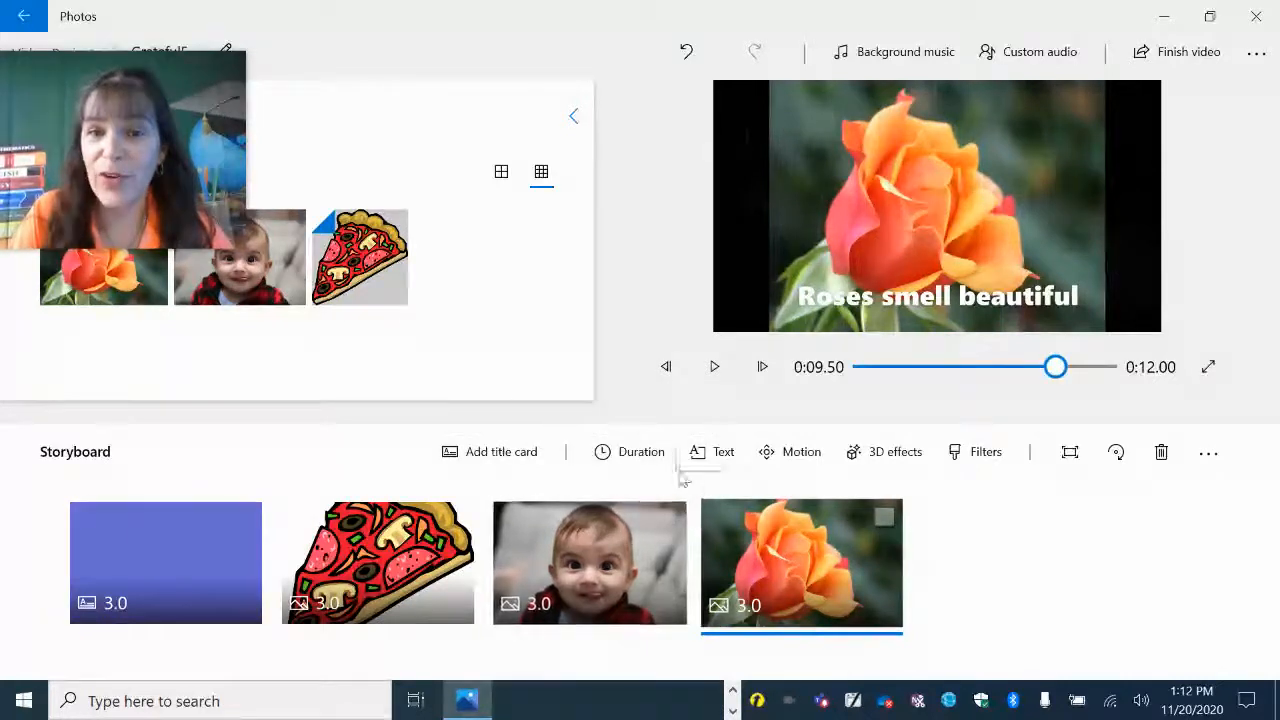
Set the project's background music to Happy Beat.
{"action": "left_click", "coordinate": [607, 457]}
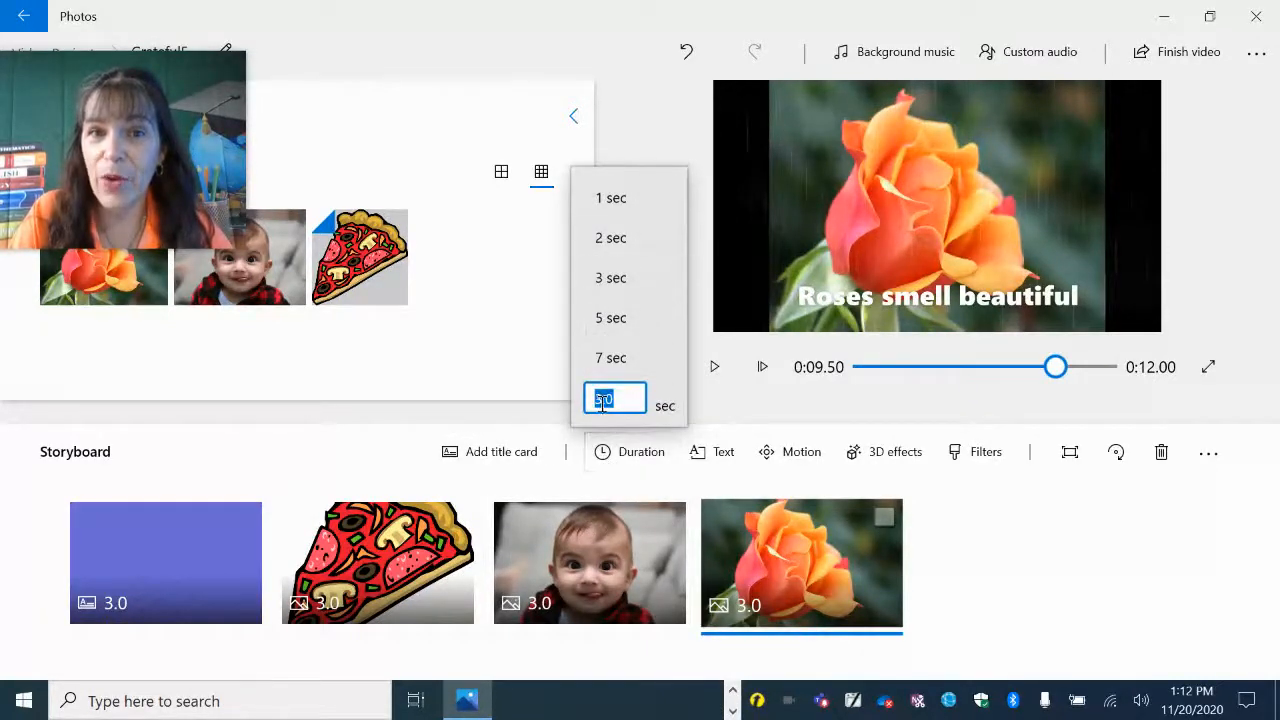
{"action": "left_click", "coordinate": [645, 488]}
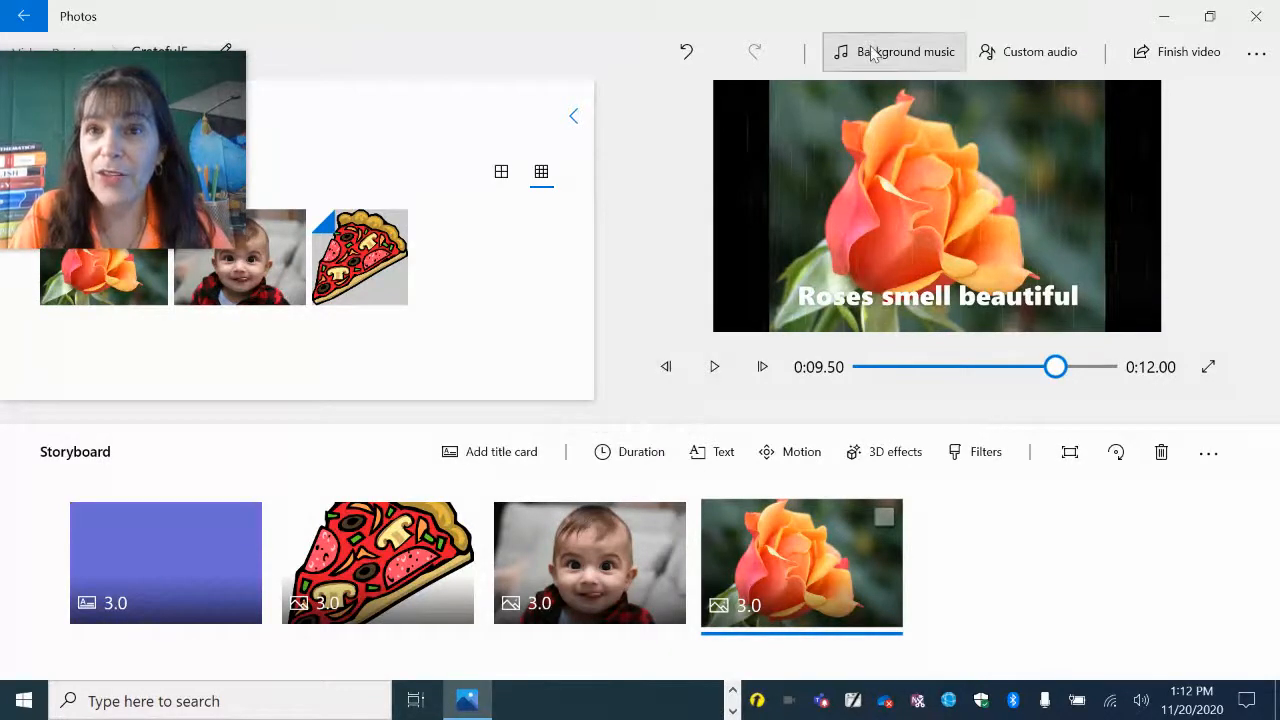
{"action": "left_click", "coordinate": [877, 51]}
{"action": "scroll", "coordinate": [655, 286], "scroll_direction": "down", "scroll_amount": 5}
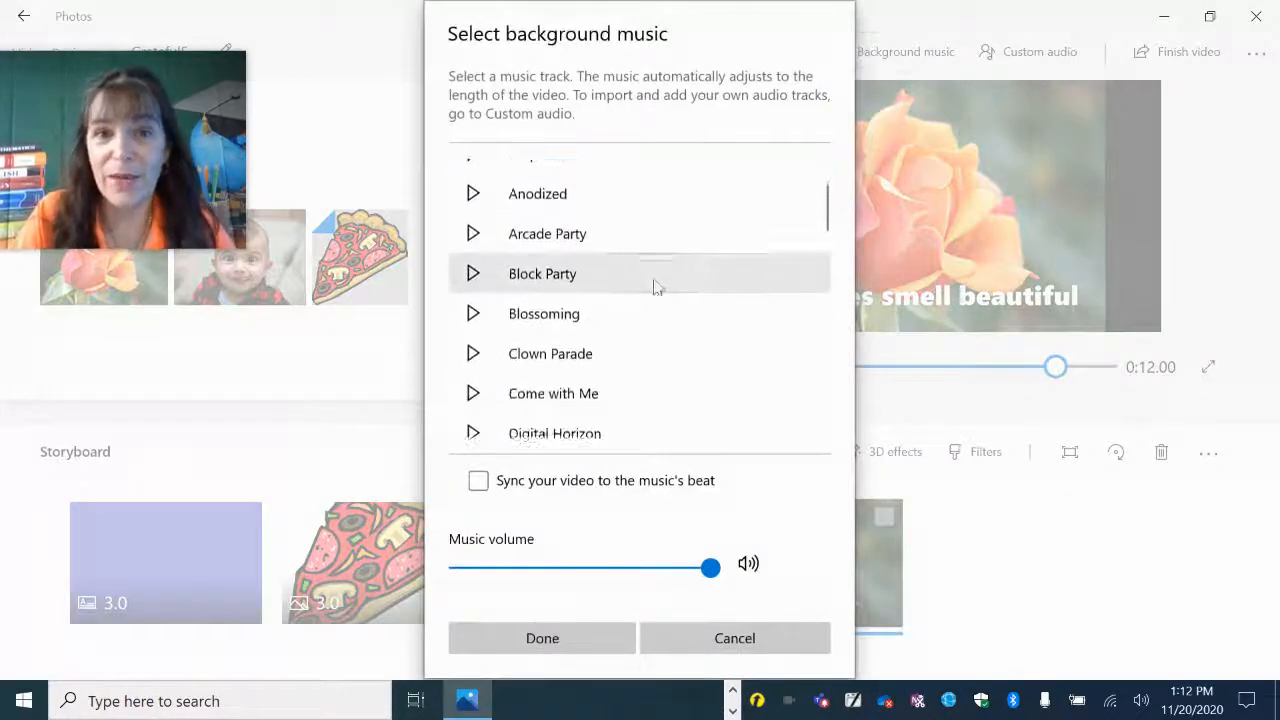
{"action": "scroll", "coordinate": [647, 283], "scroll_direction": "down", "scroll_amount": 3}
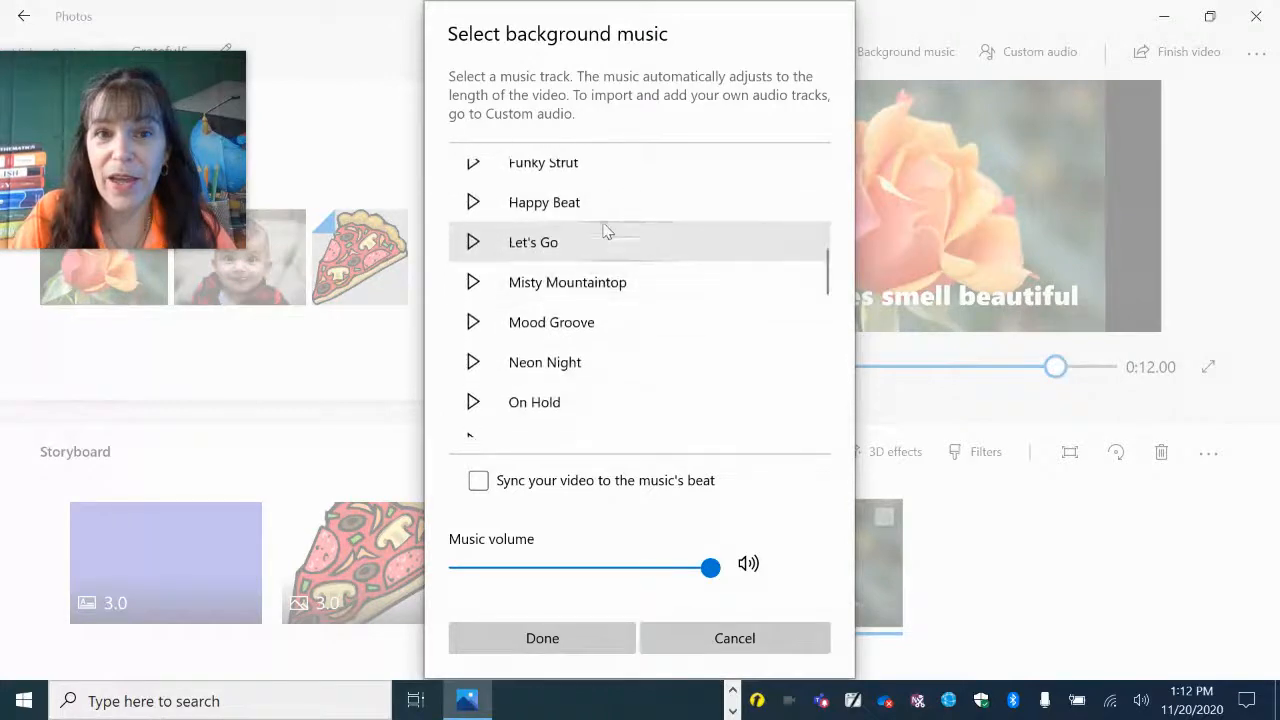
{"action": "left_click", "coordinate": [597, 209]}
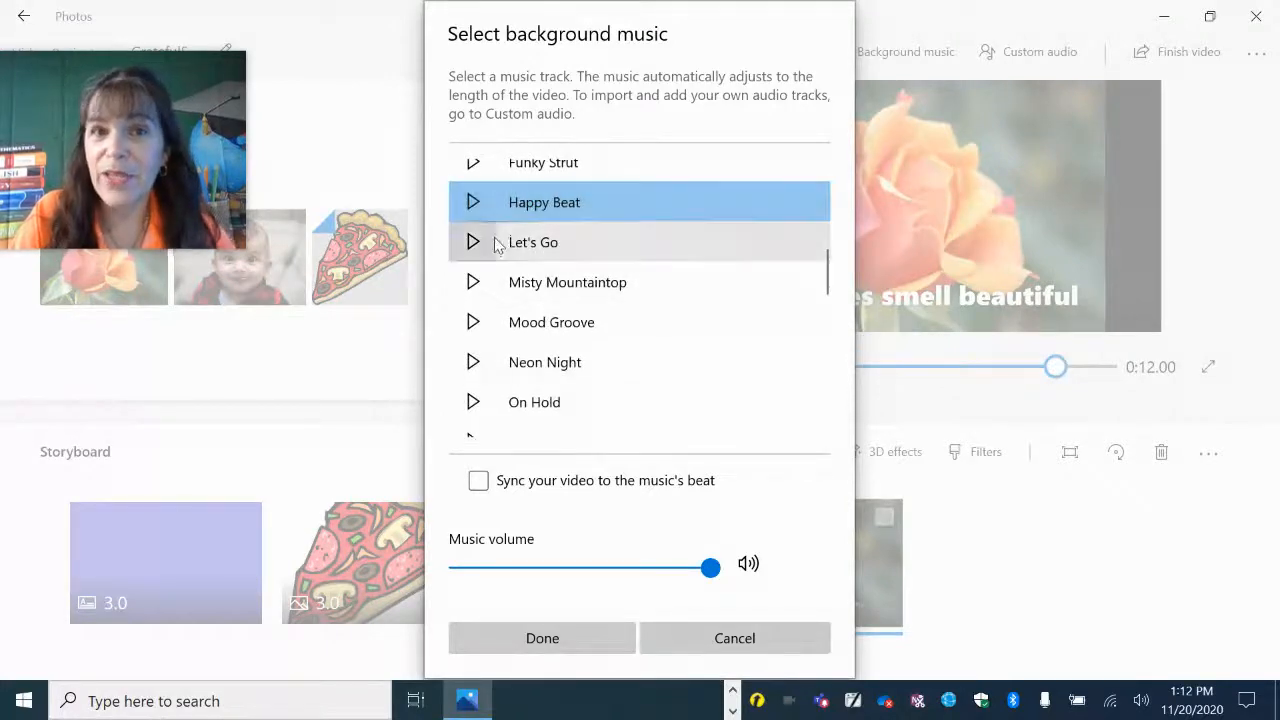
{"action": "left_click", "coordinate": [603, 639]}
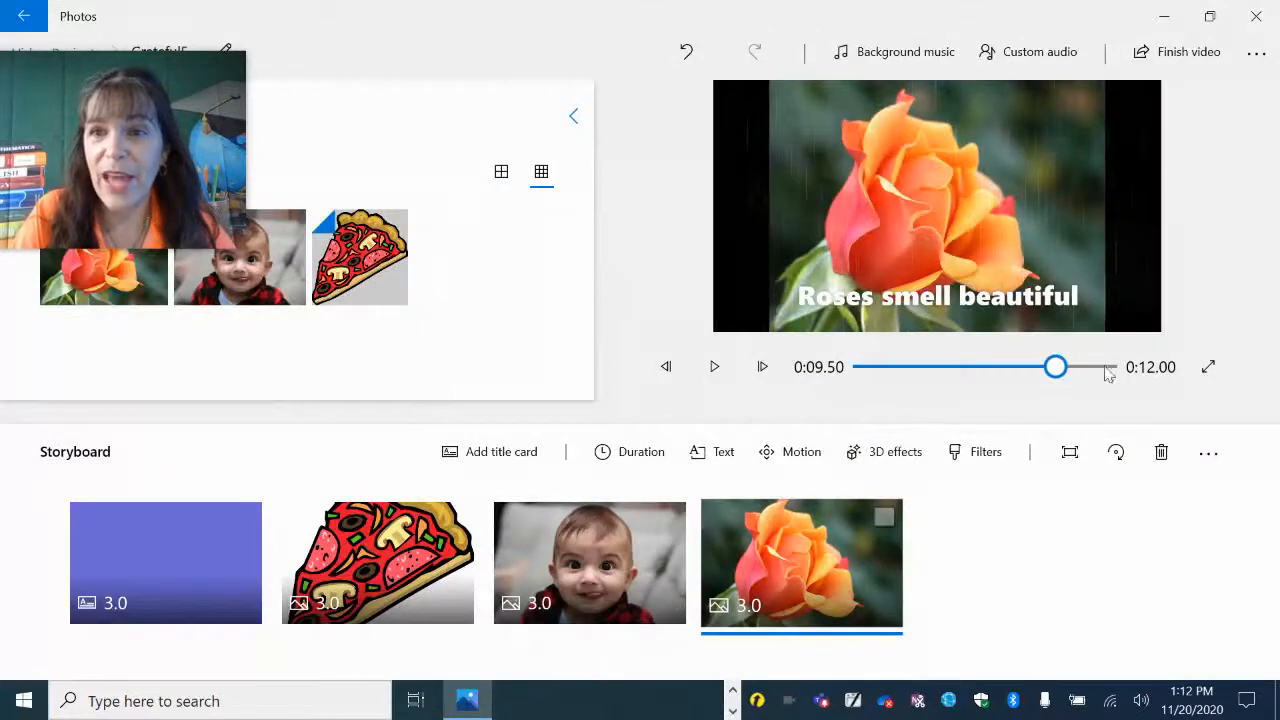
Preview the whole video from the beginning in full screen.
{"action": "left_click", "coordinate": [1210, 368]}
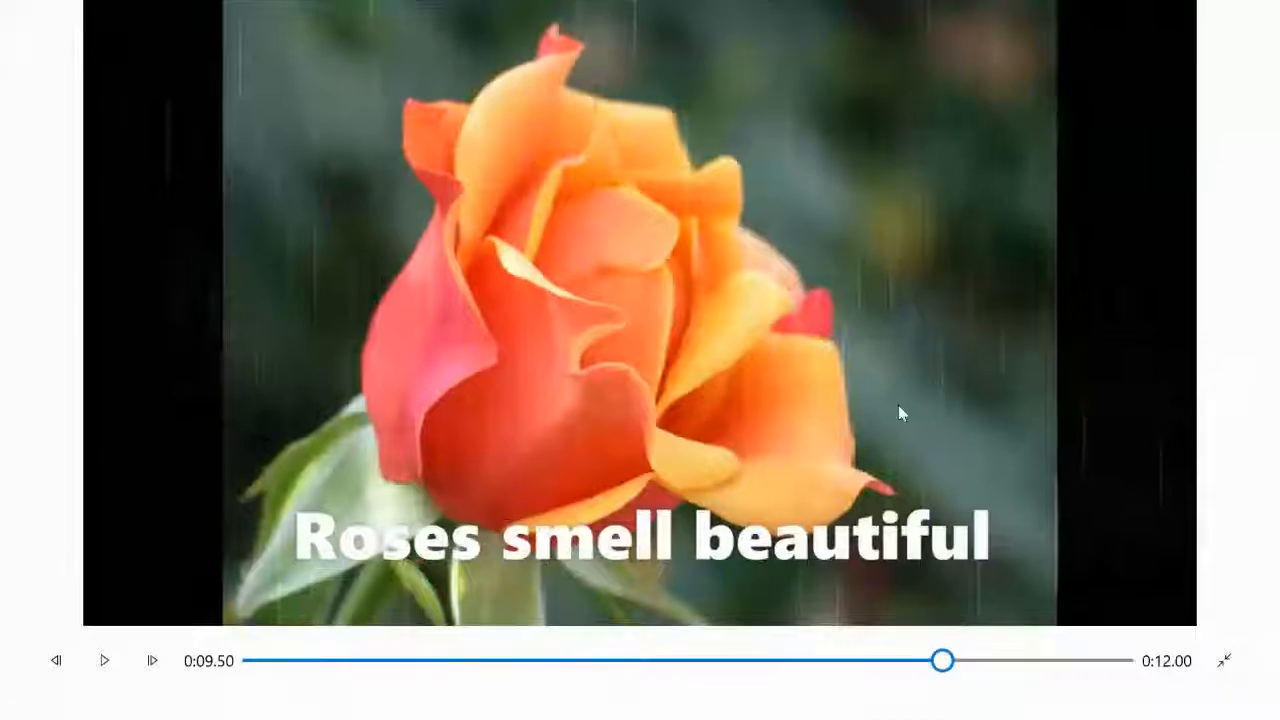
{"action": "left_click_drag", "start_coordinate": [953, 665], "coordinate": [57, 640]}
{"action": "left_click", "coordinate": [108, 672]}
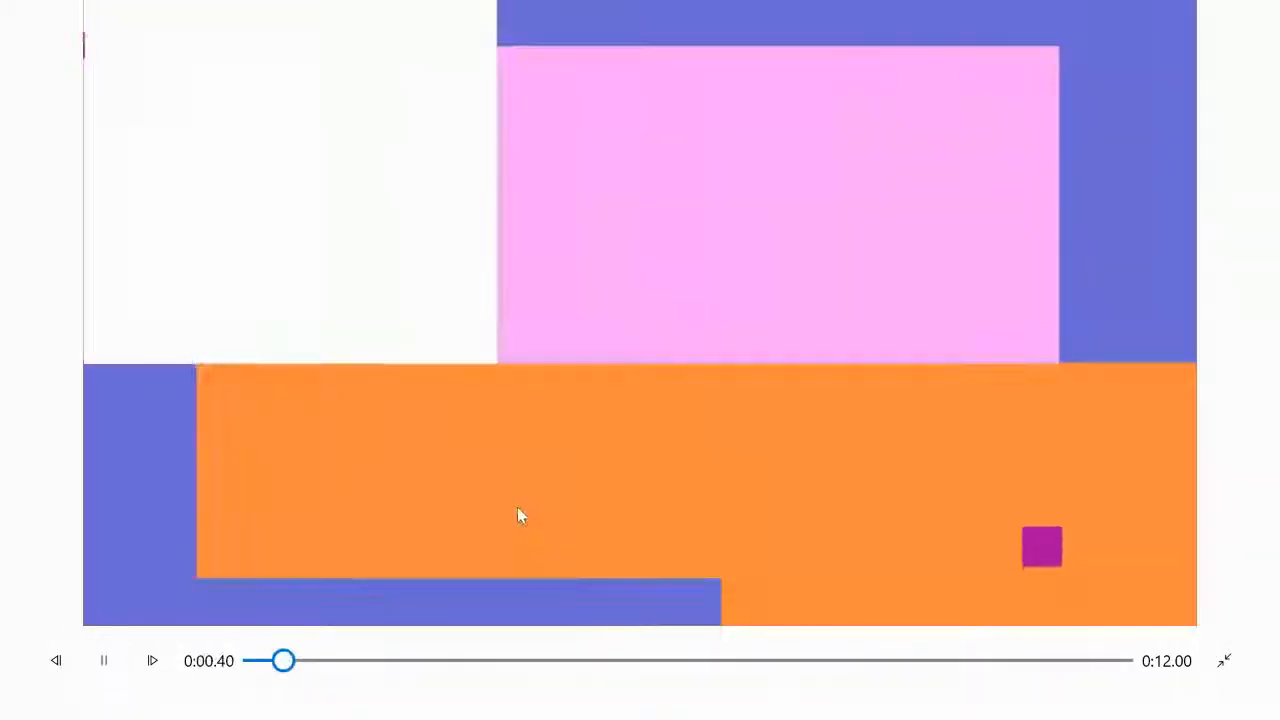
{"action": "left_click", "coordinate": [1225, 661]}
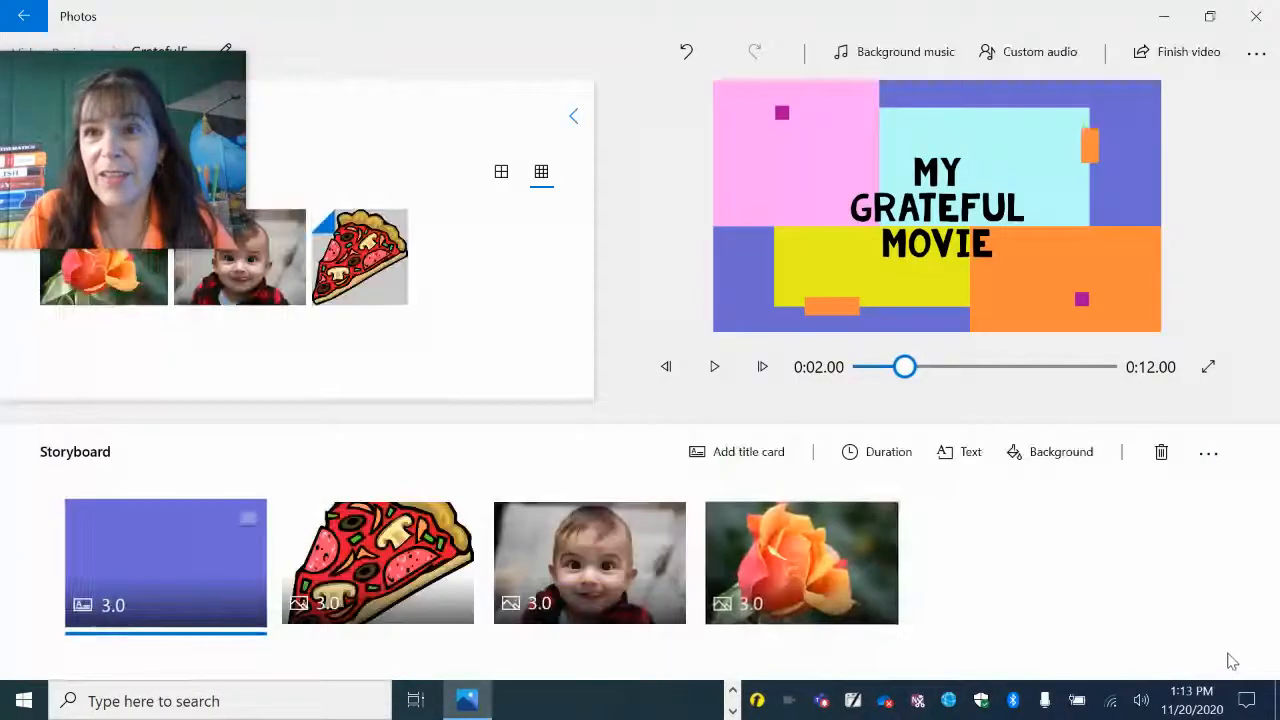
Export the video at Medium 720p quality as Grateful5.mp4 and play the exported file.
{"action": "left_click", "coordinate": [1175, 62]}
{"action": "left_click", "coordinate": [626, 322]}
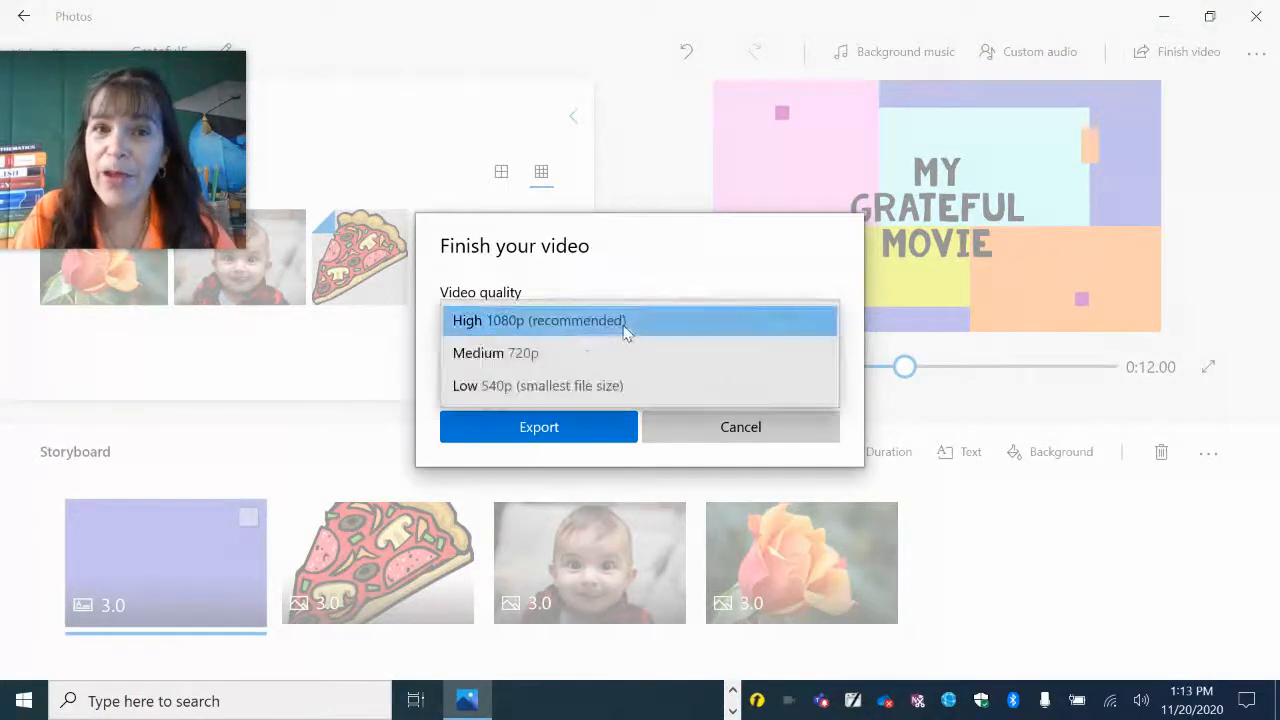
{"action": "left_click", "coordinate": [581, 358]}
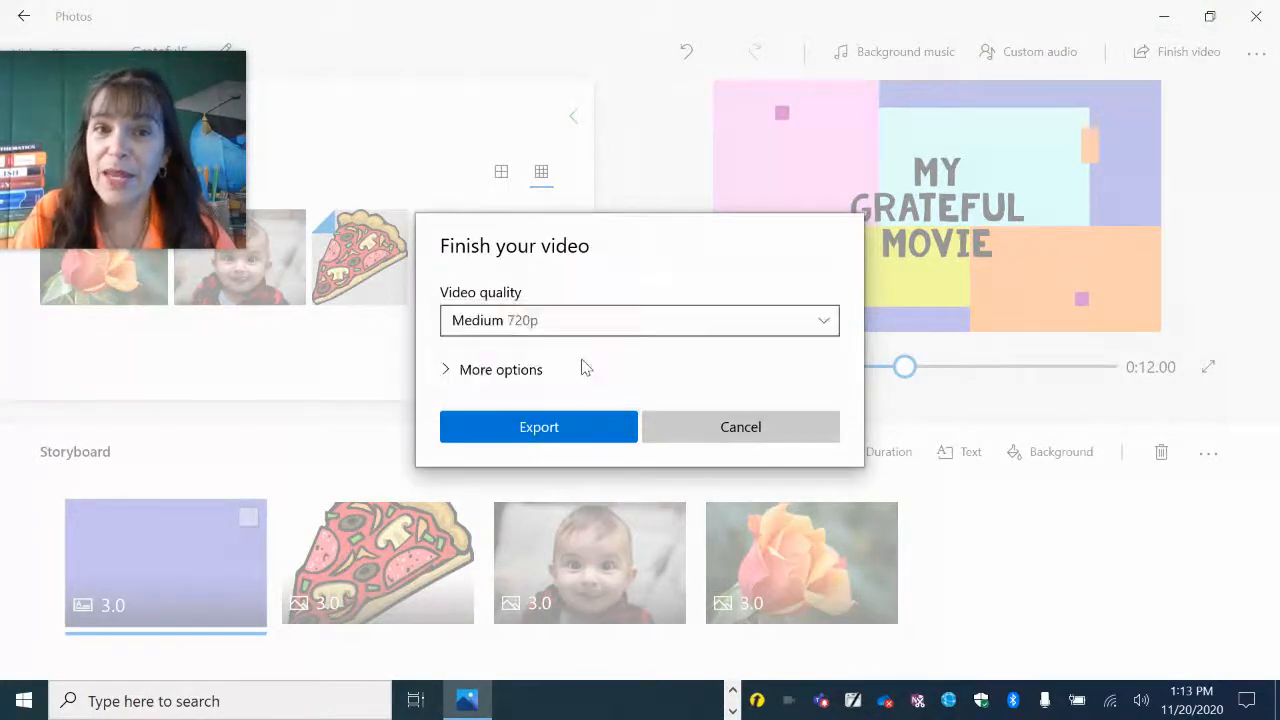
{"action": "left_click", "coordinate": [520, 427]}
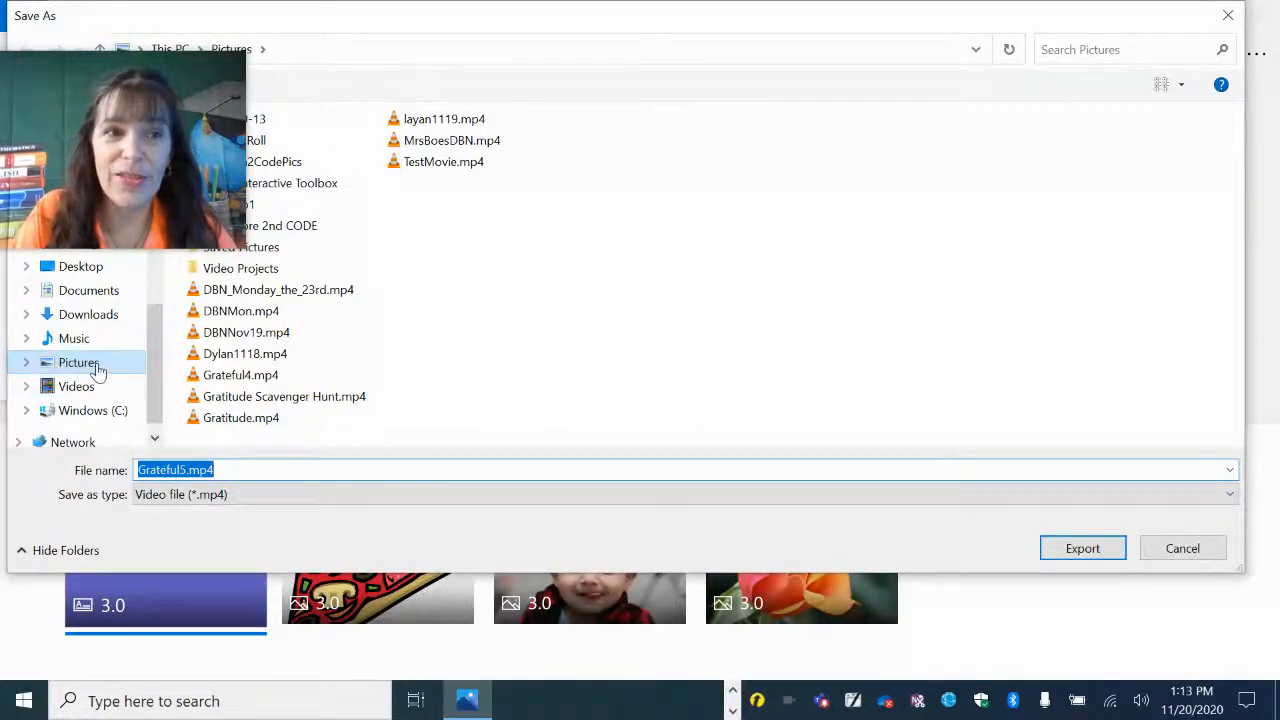
{"action": "left_click", "coordinate": [1066, 545]}
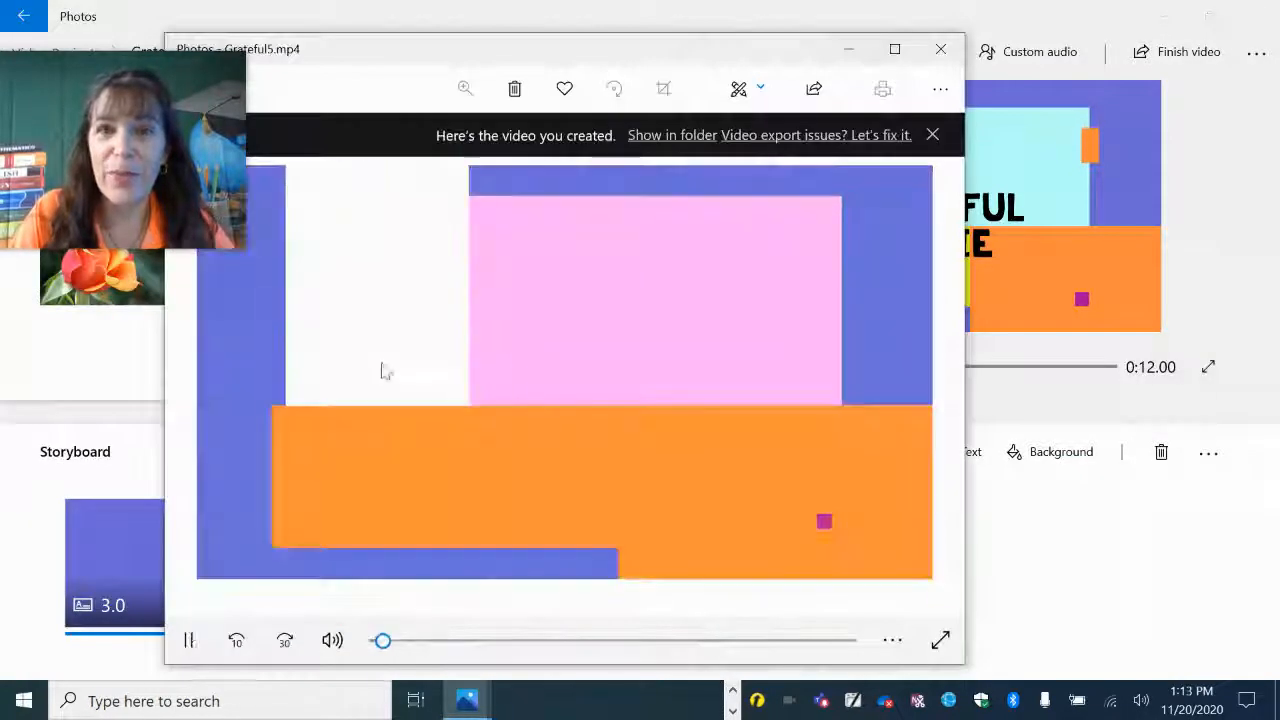
{"action": "left_click", "coordinate": [189, 638]}
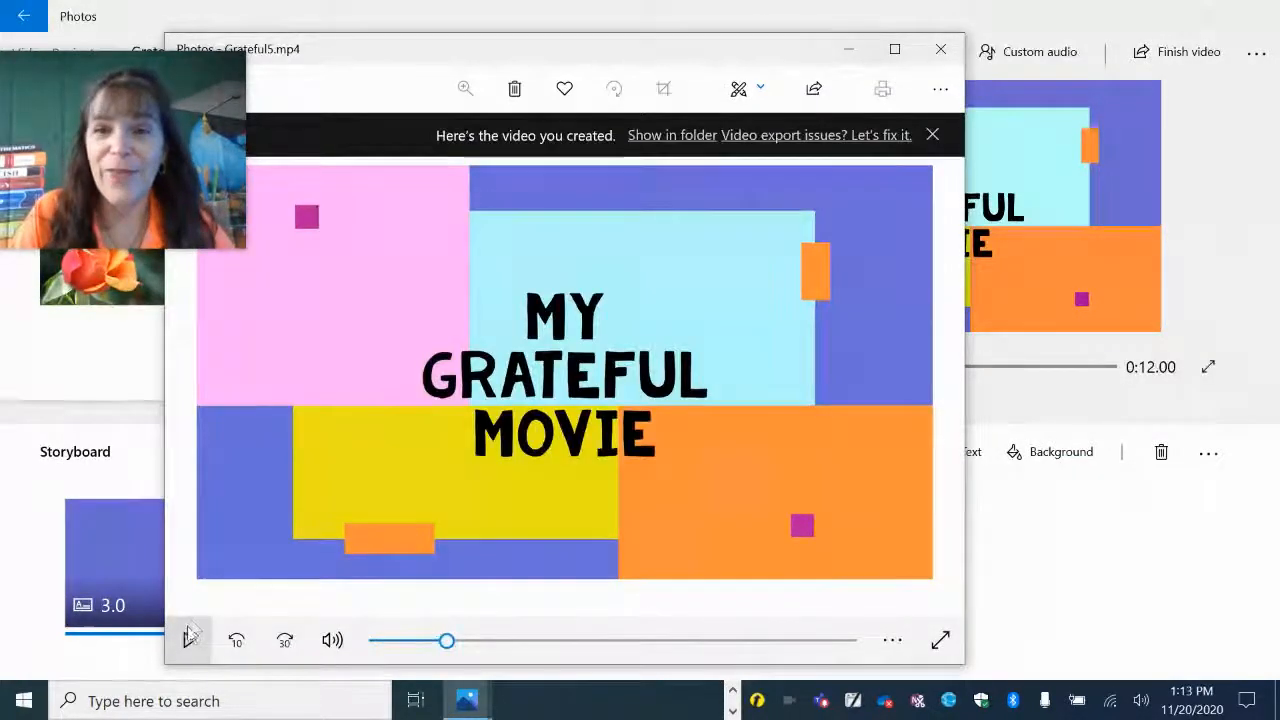